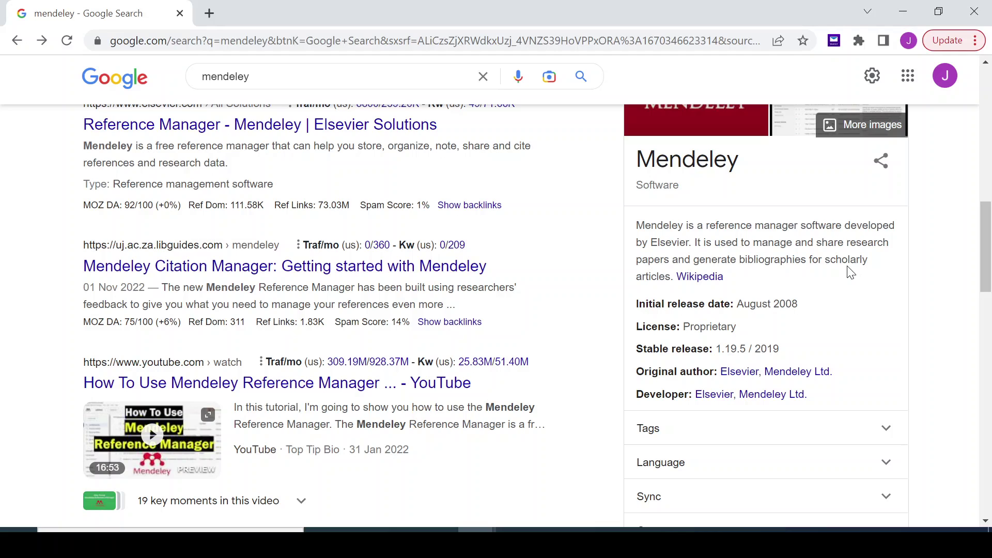
- Open the Mendeley - Reference Management Software site from the search results
scroll(926, 209, up, 2)
scroll(950, 280, up, 7)
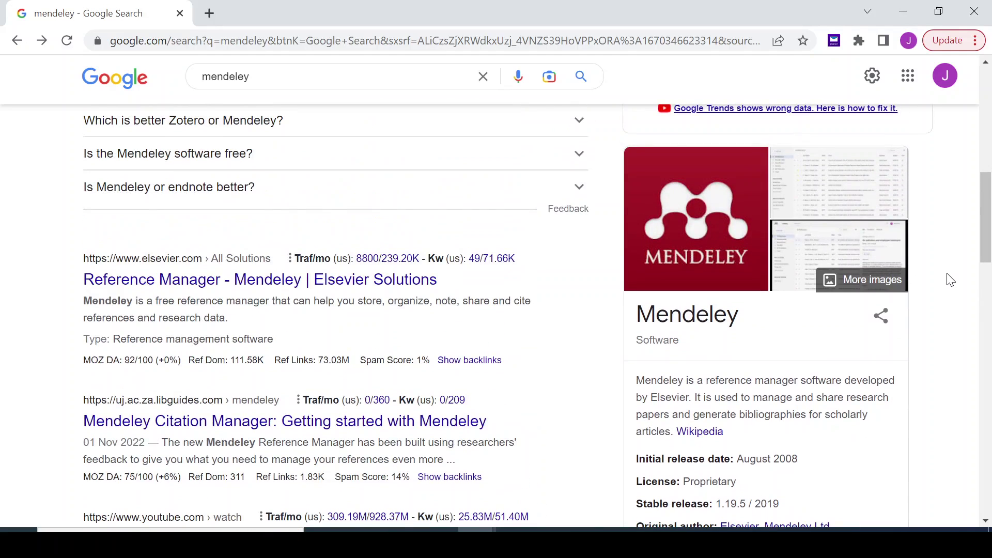
scroll(951, 279, up, 4)
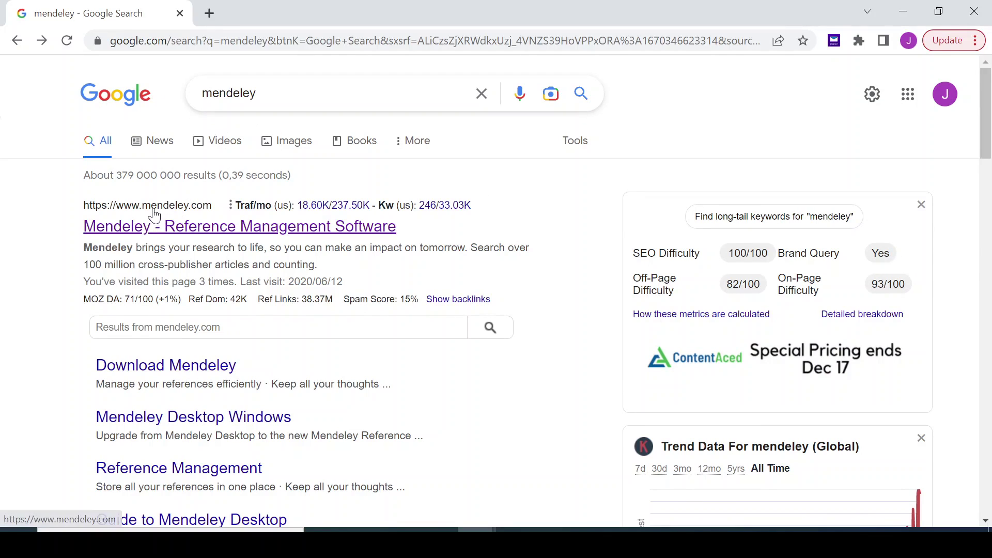
click(185, 208)
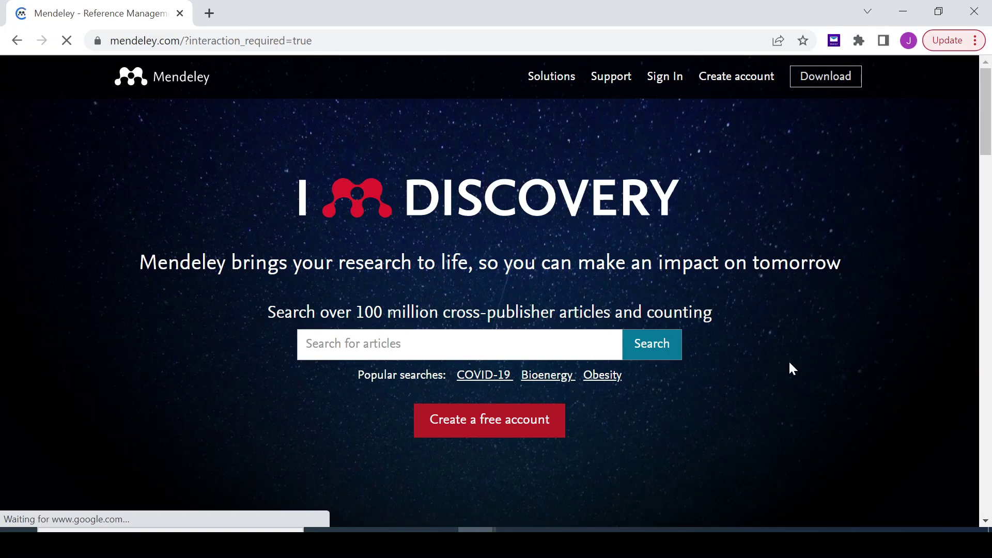
- Look through the Mendeley home page down to the Download Mendeley section
scroll(789, 363, down, 9)
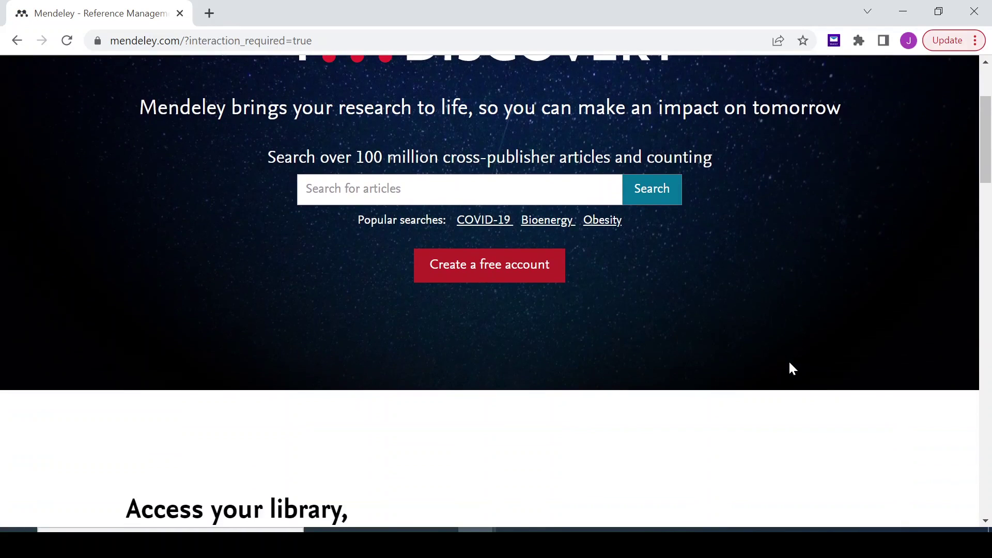
scroll(793, 367, down, 10)
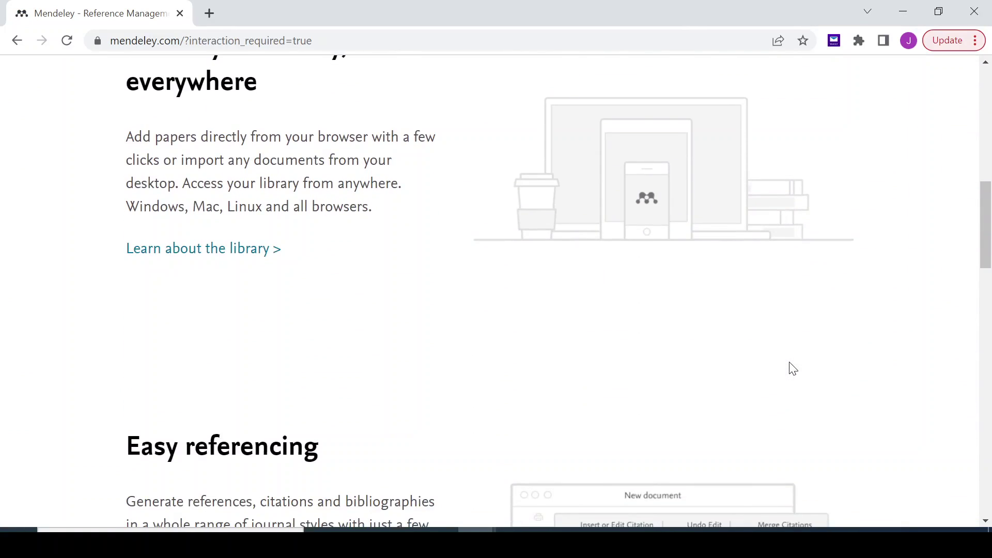
scroll(793, 368, down, 12)
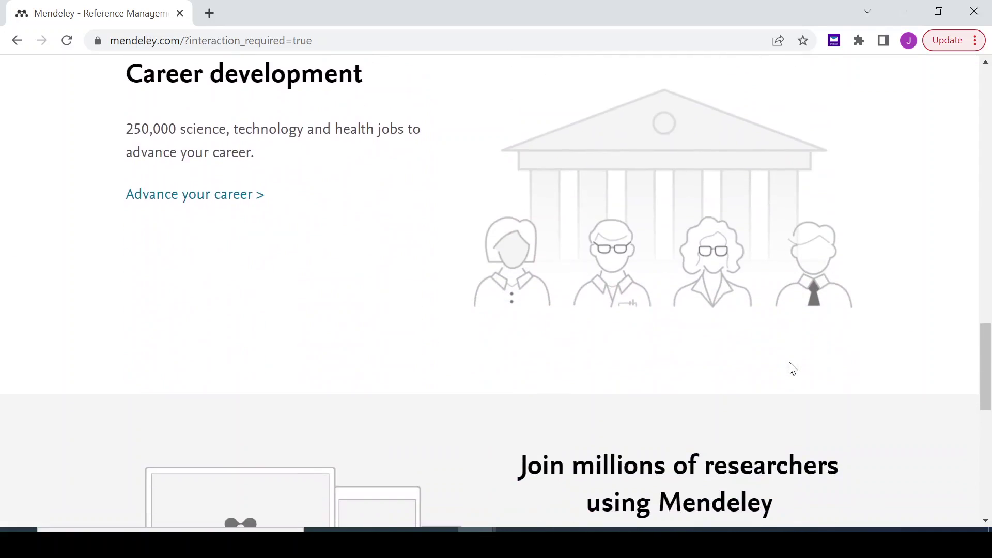
scroll(811, 290, up, 1)
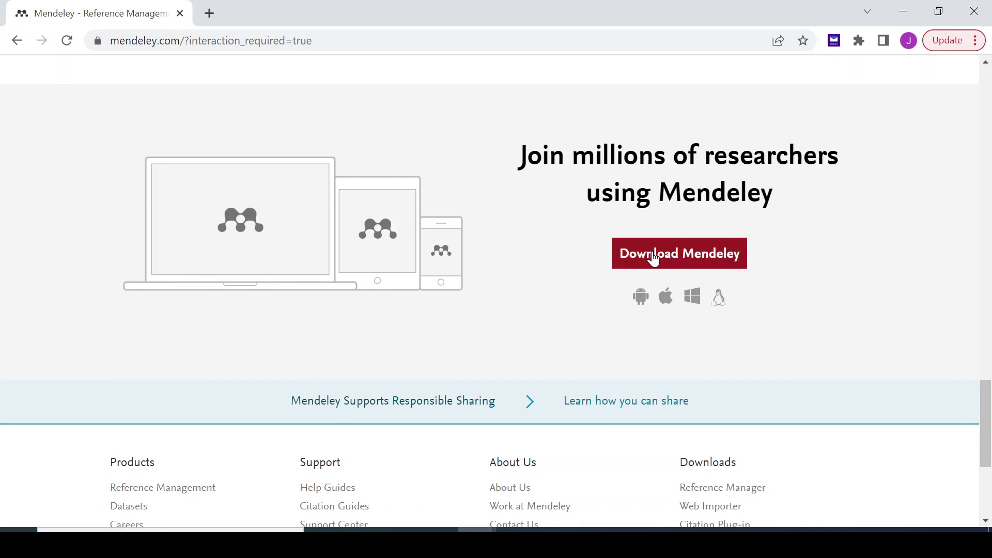
scroll(750, 243, up, 3)
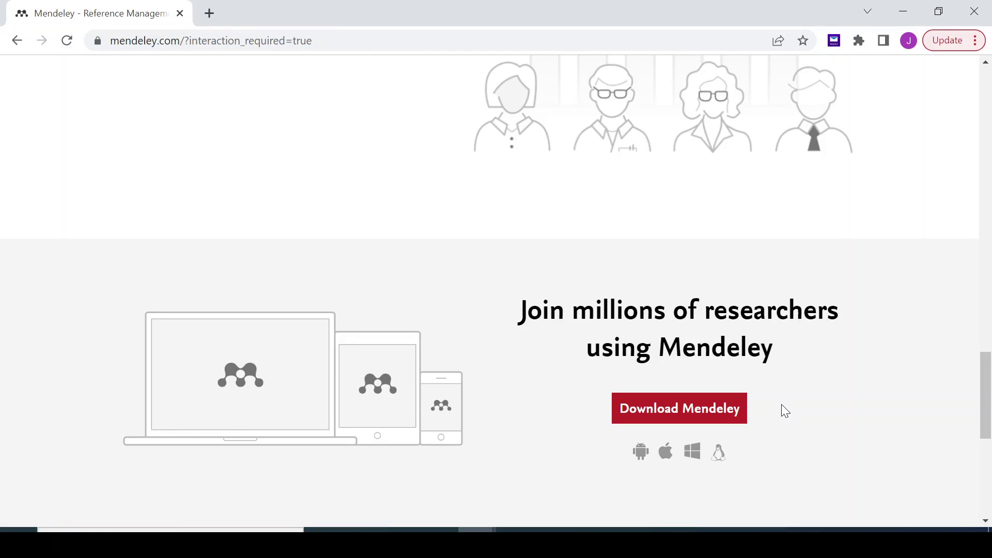
- Switch to Mendeley Desktop and look through the documents in the TDP folder
click(516, 530)
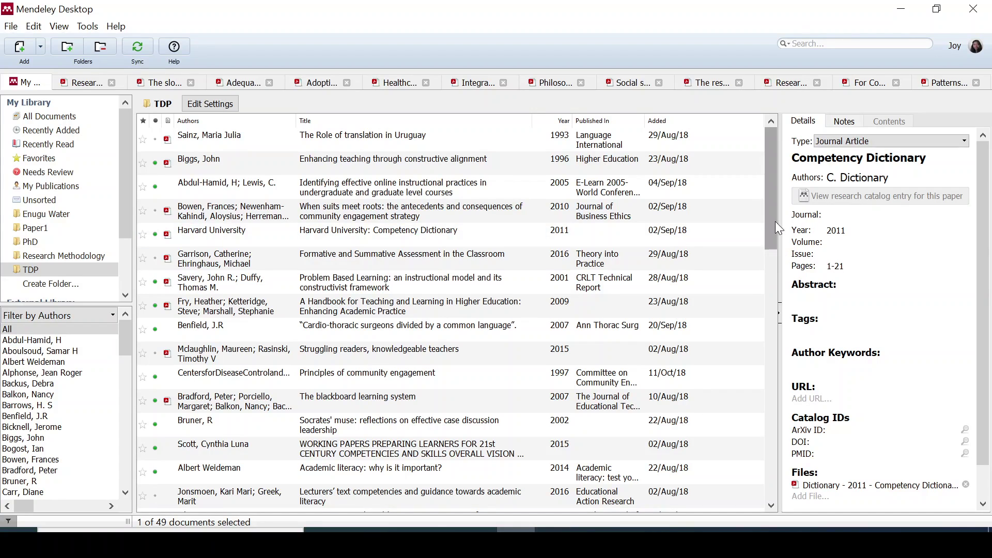
scroll(775, 224, down, 8)
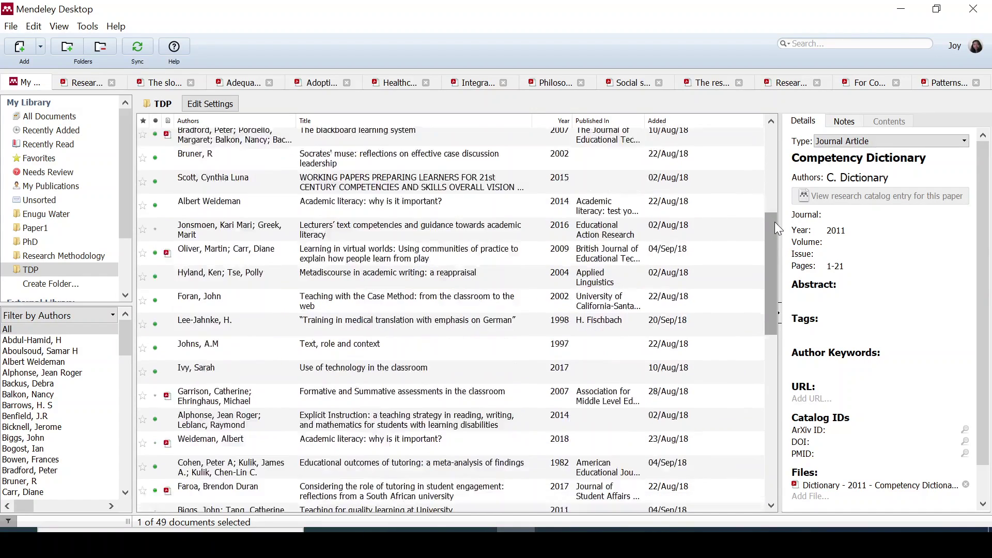
scroll(774, 221, down, 2)
scroll(774, 222, up, 10)
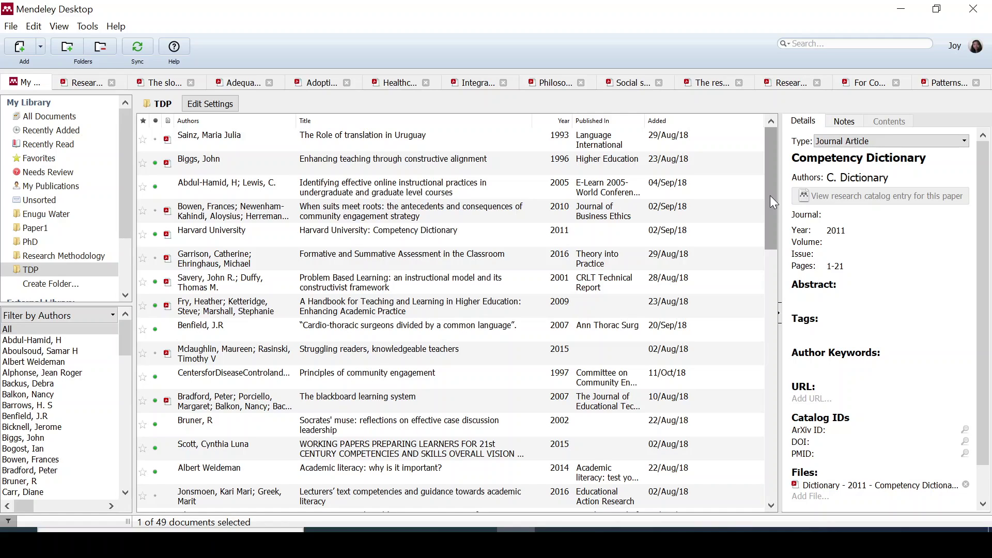
- Start a manual library entry and set its document type to Journal Article
click(10, 27)
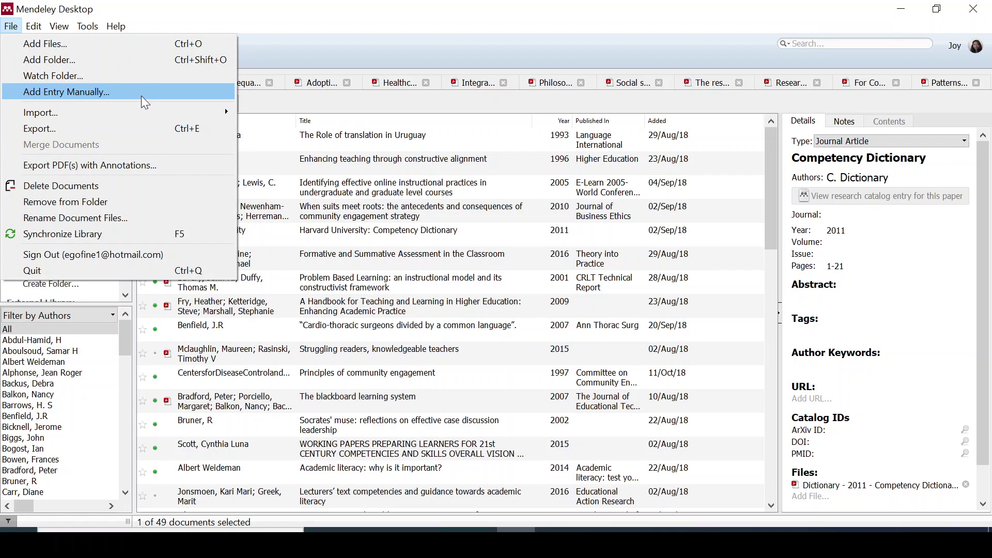
click(26, 97)
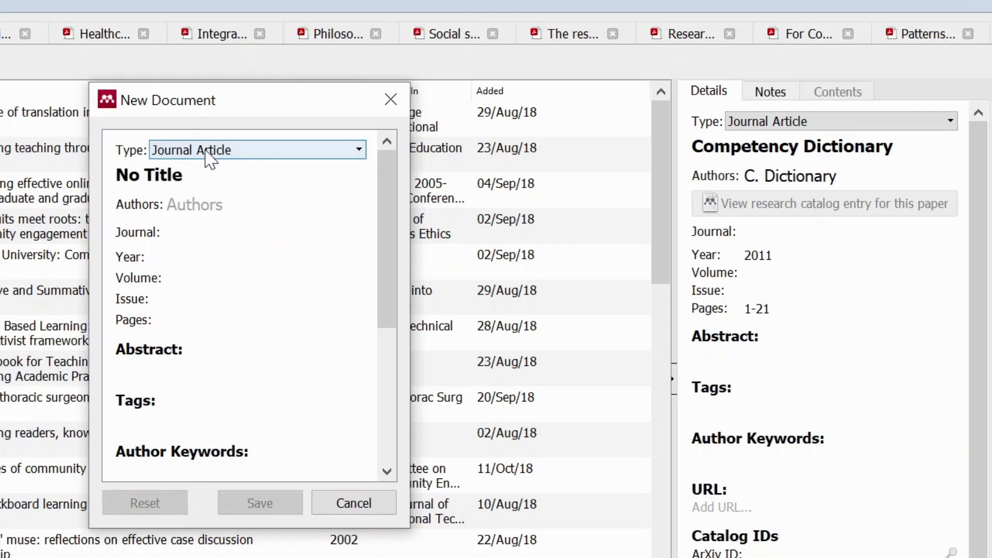
click(359, 155)
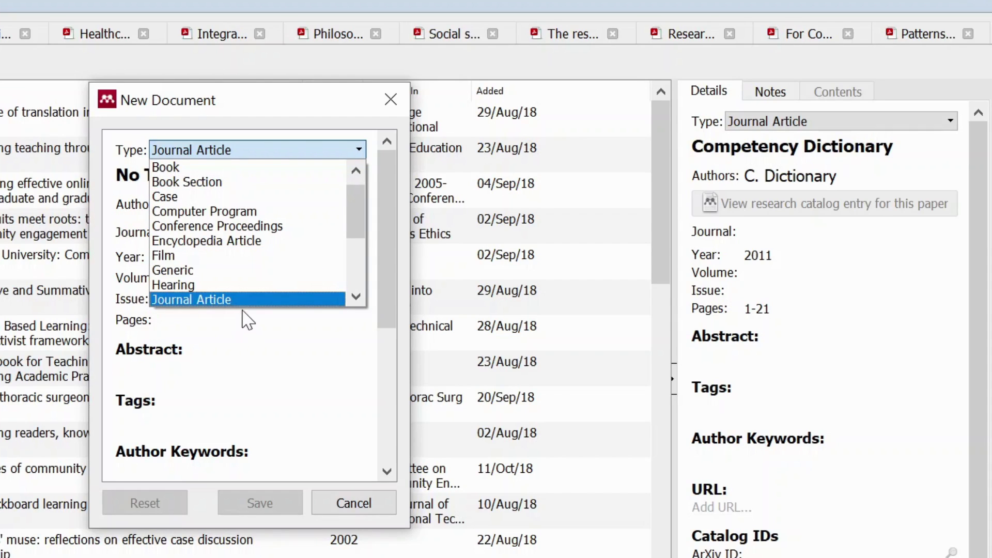
click(160, 301)
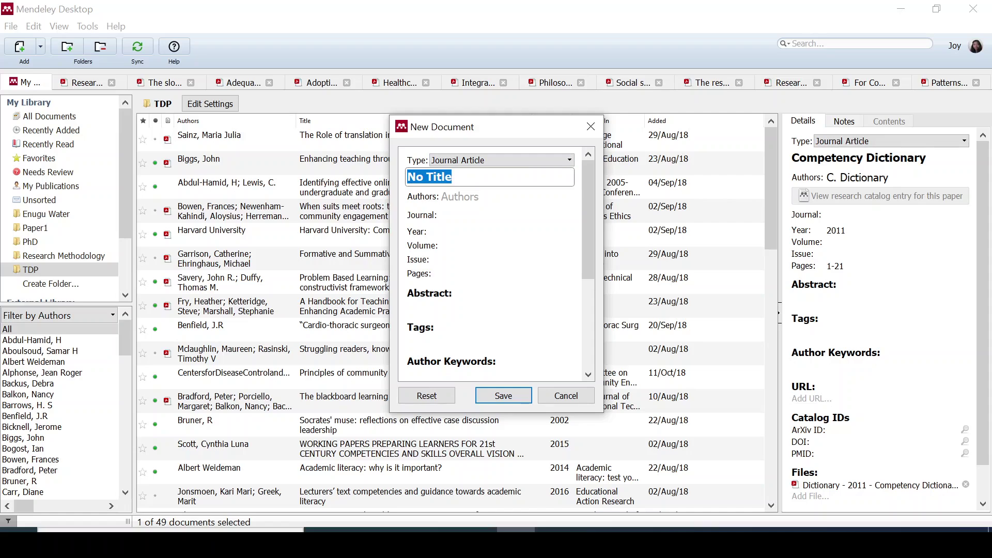
- Go through the new document's authors, journal, year, volume, issue and pages fields, then discard the entry
click(506, 196)
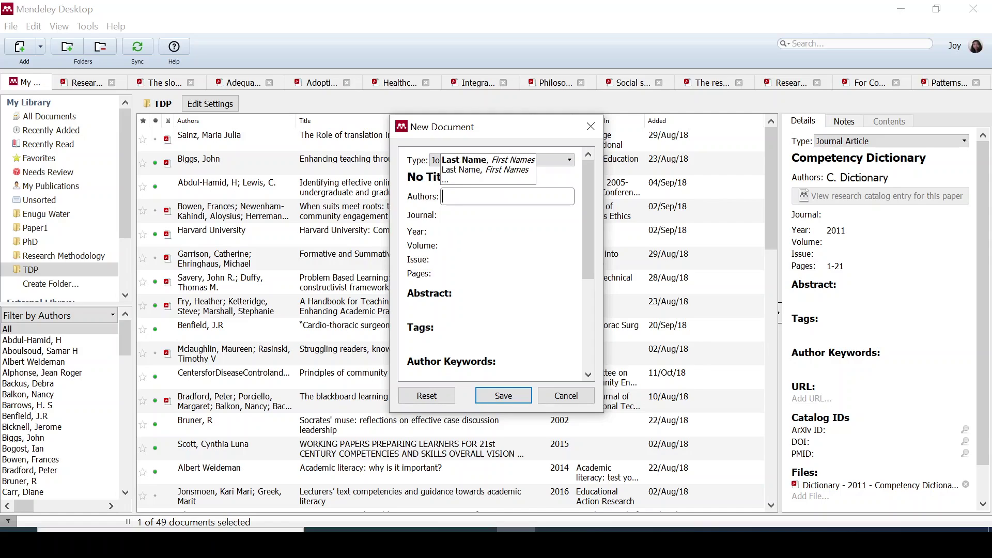
click(507, 215)
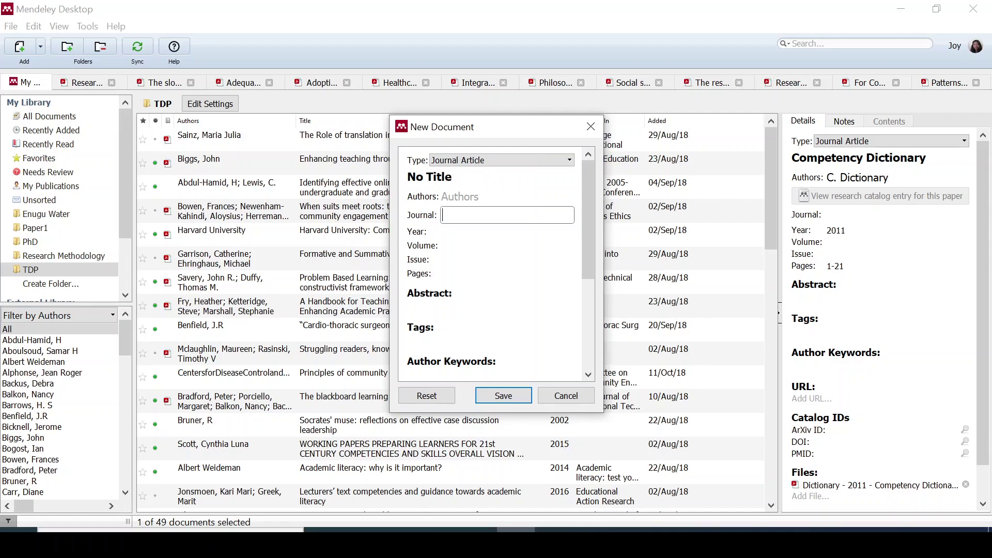
click(506, 231)
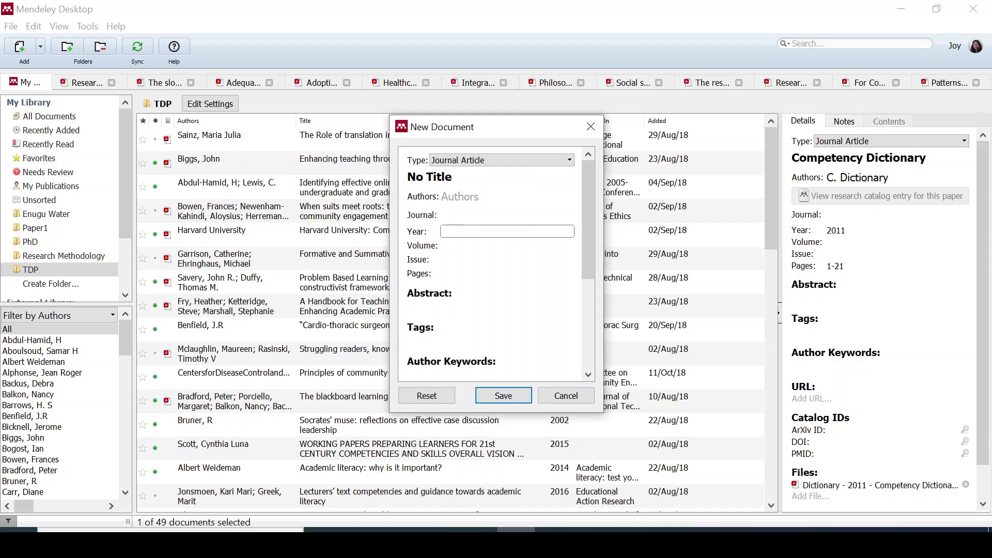
click(506, 246)
click(506, 260)
click(506, 273)
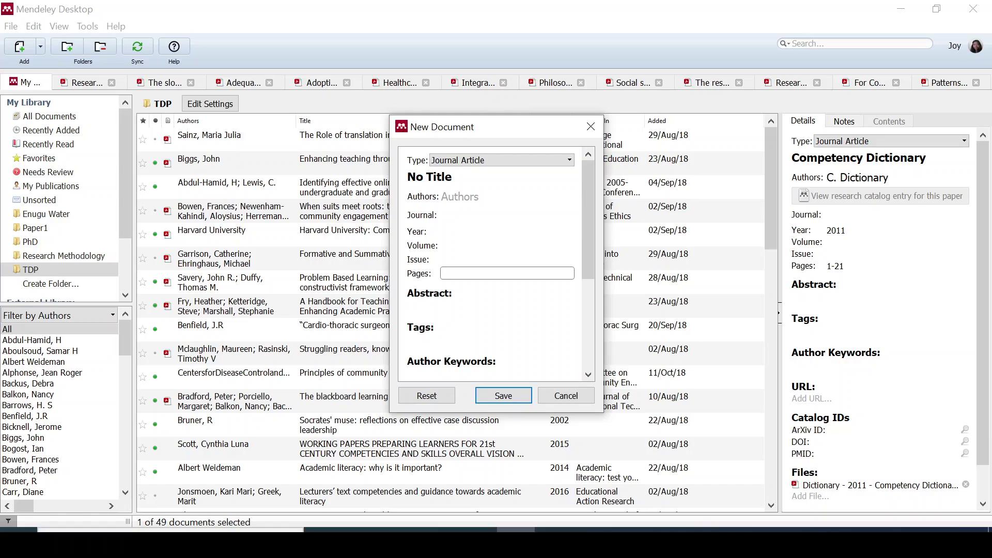
click(442, 275)
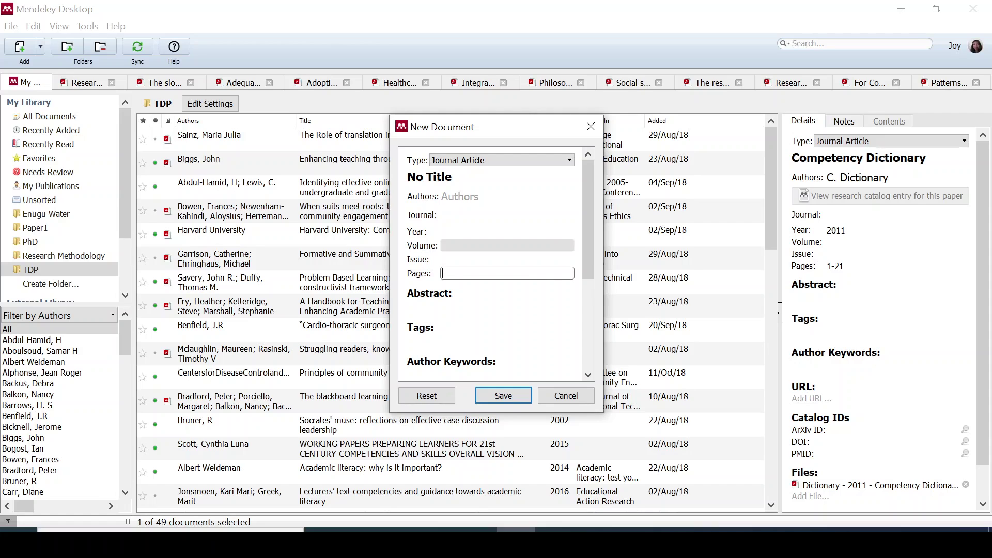
click(404, 190)
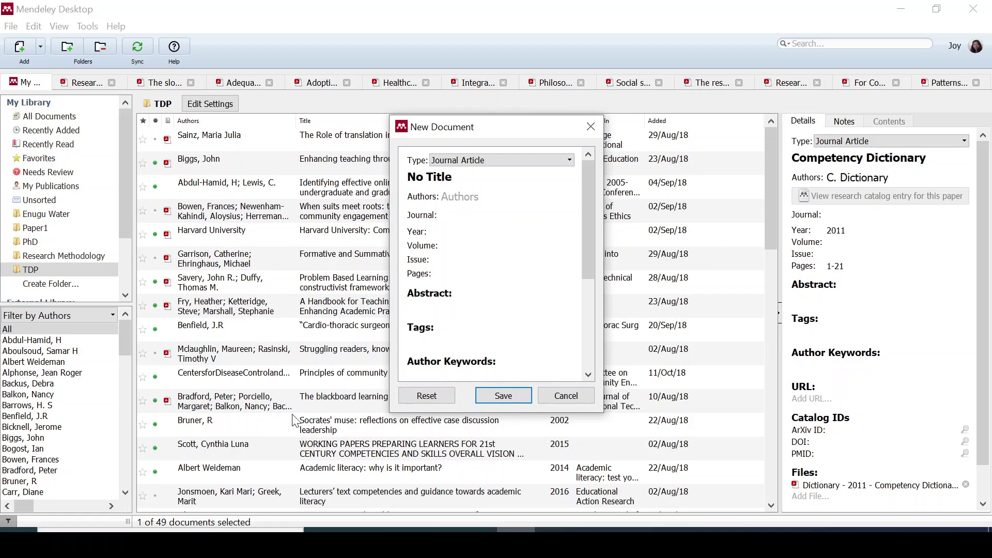
click(566, 396)
- Switch to Document7 in Word and check its reference commands for a Mendeley citation tool
drag(771, 230, 774, 138)
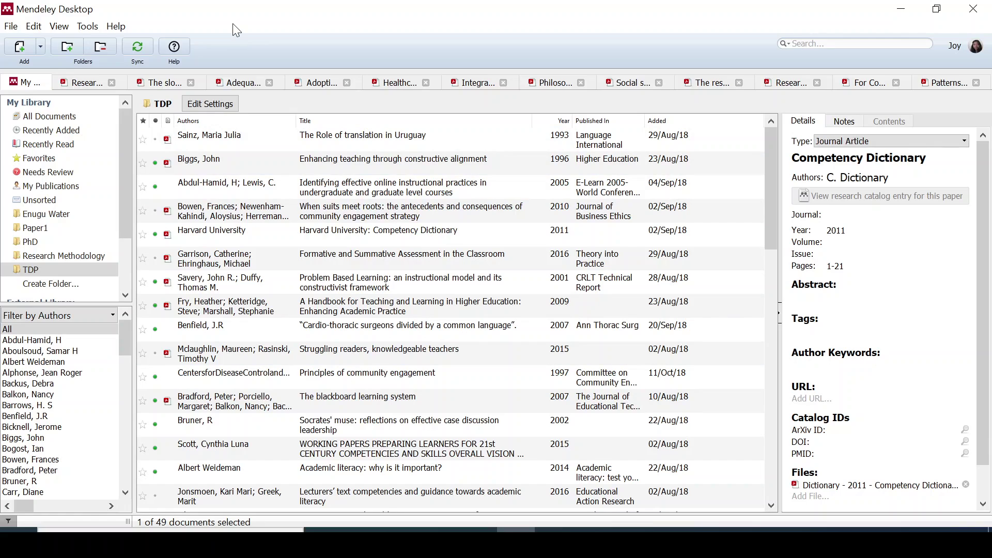
click(91, 26)
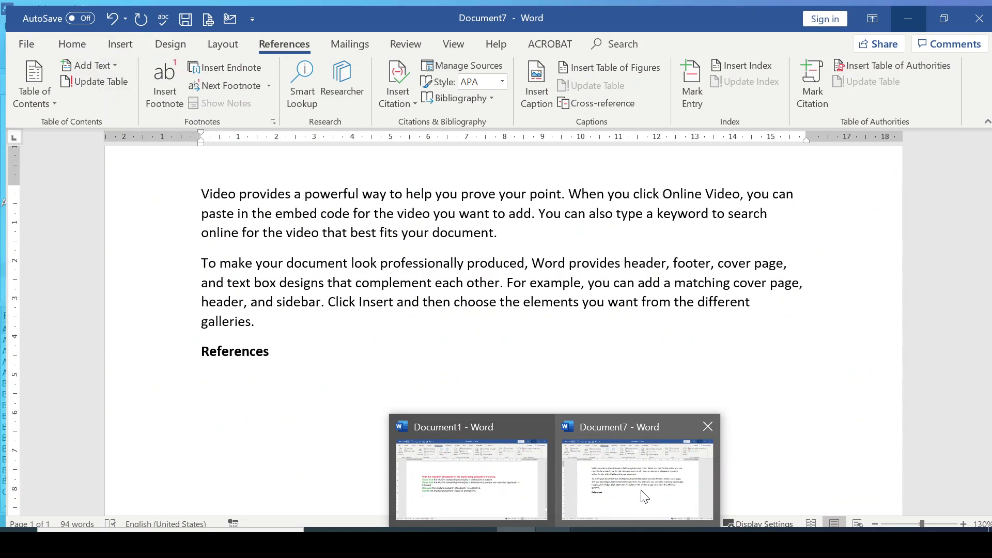
click(621, 468)
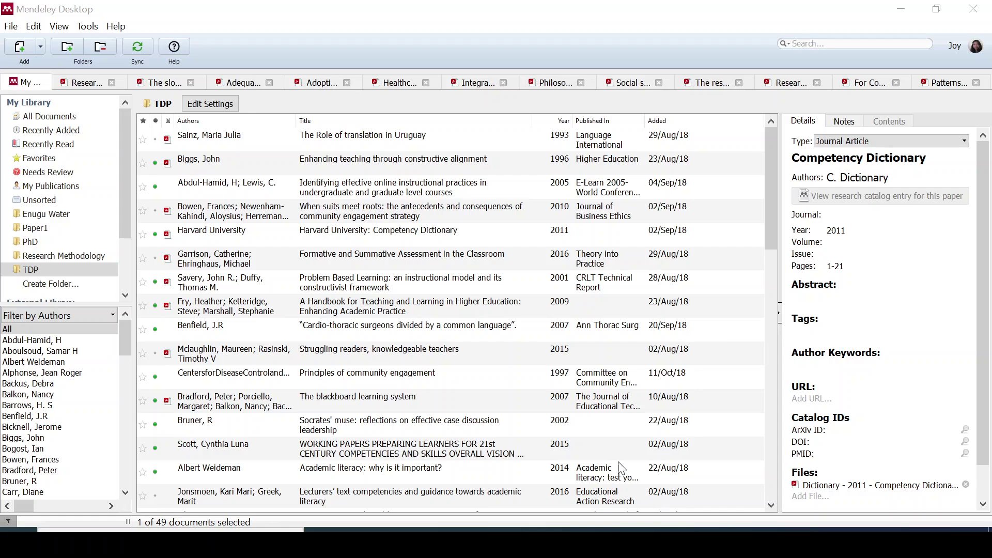
key(alt+Tab)
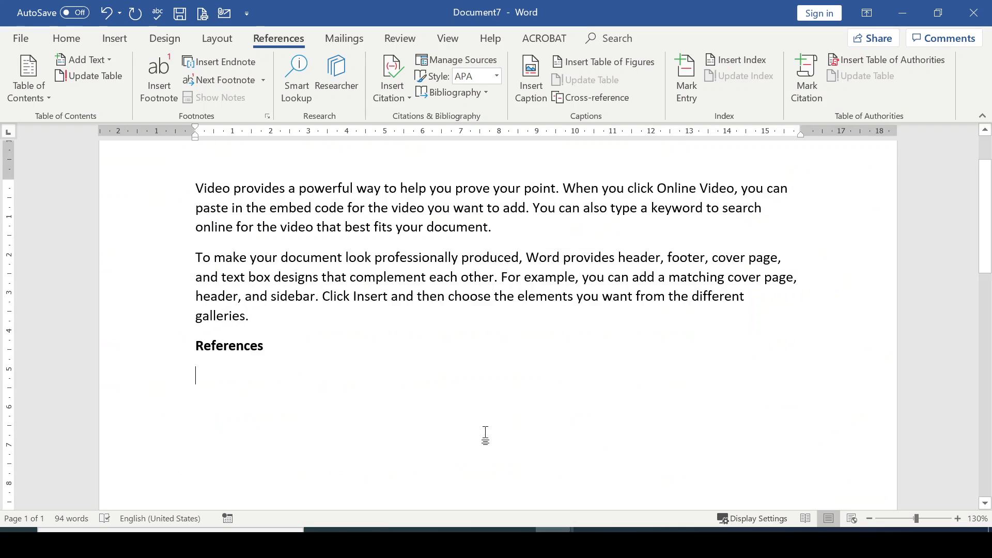
click(77, 42)
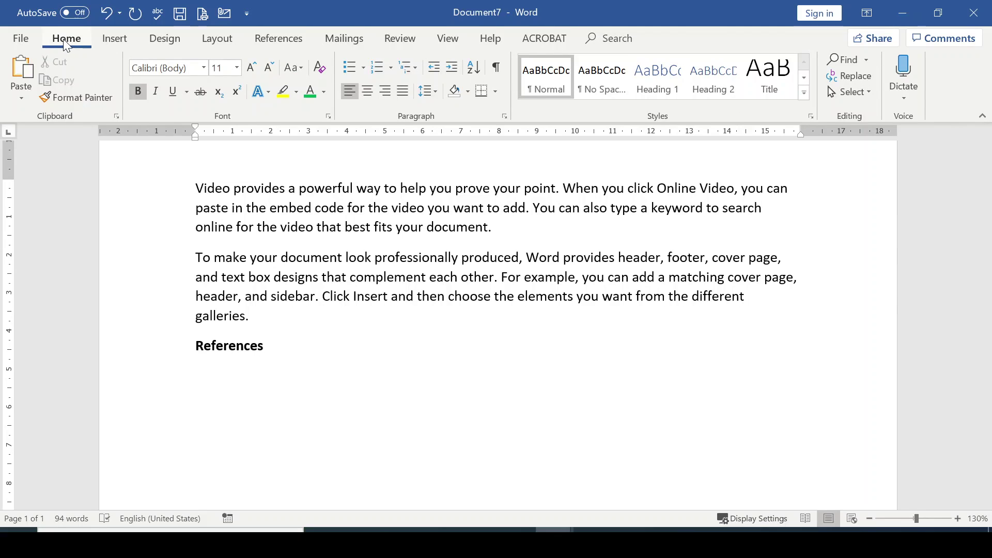
click(279, 39)
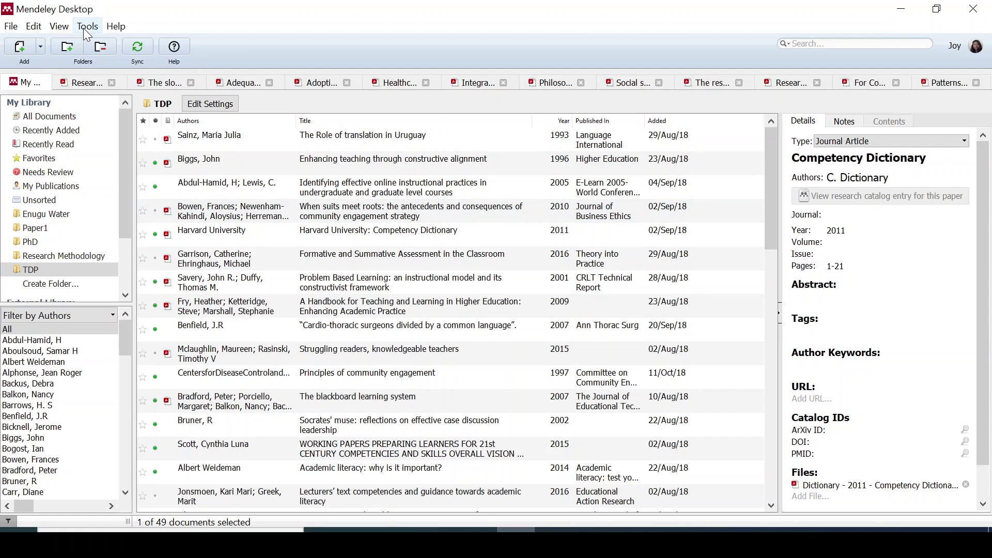
- Switch back to Mendeley Desktop and install the MS Word plugin, allowing Mendeley to close Word
click(84, 27)
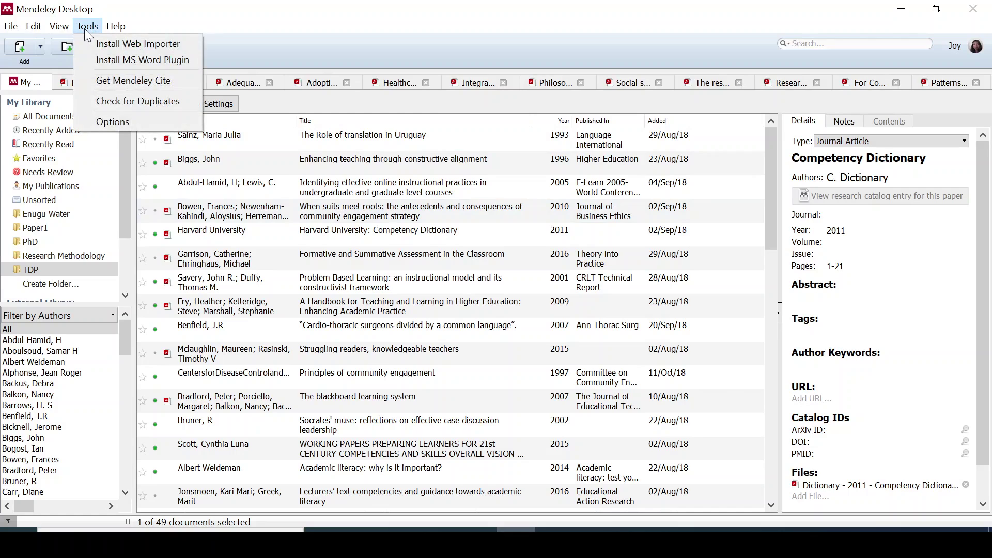
click(98, 60)
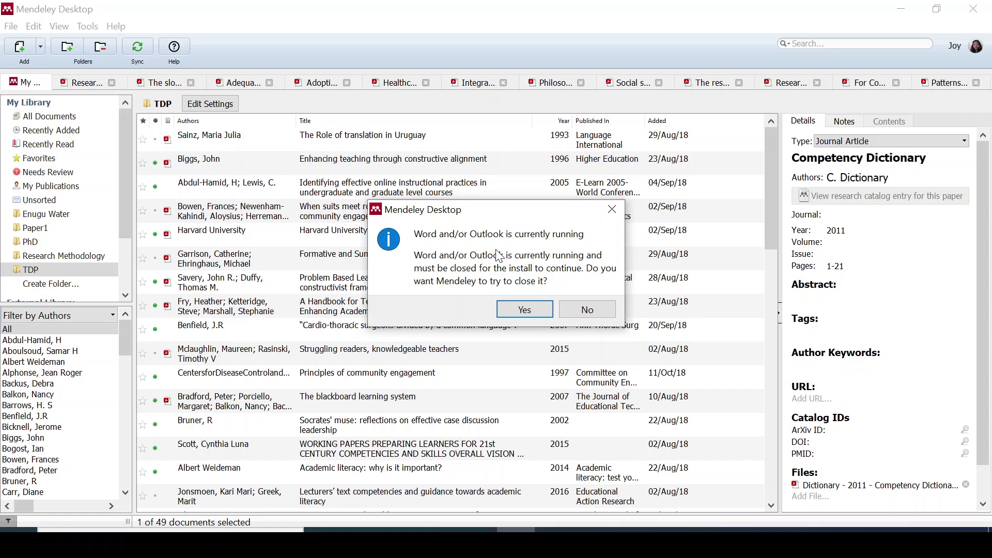
click(522, 309)
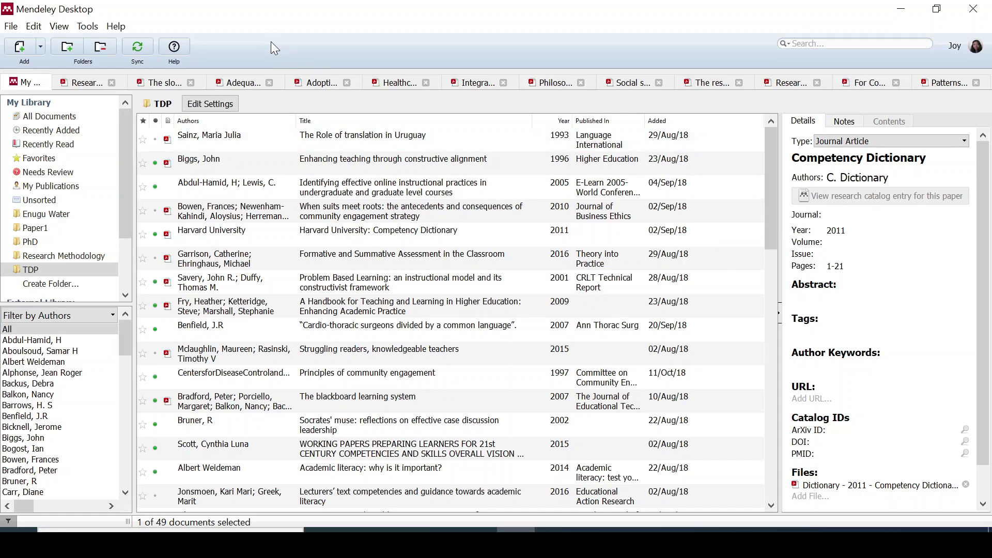
click(87, 27)
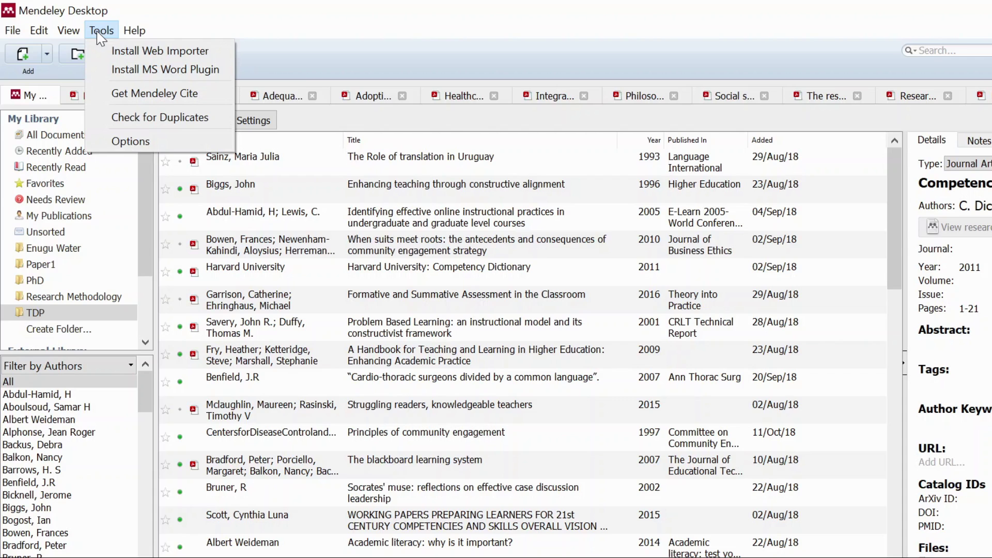
click(126, 71)
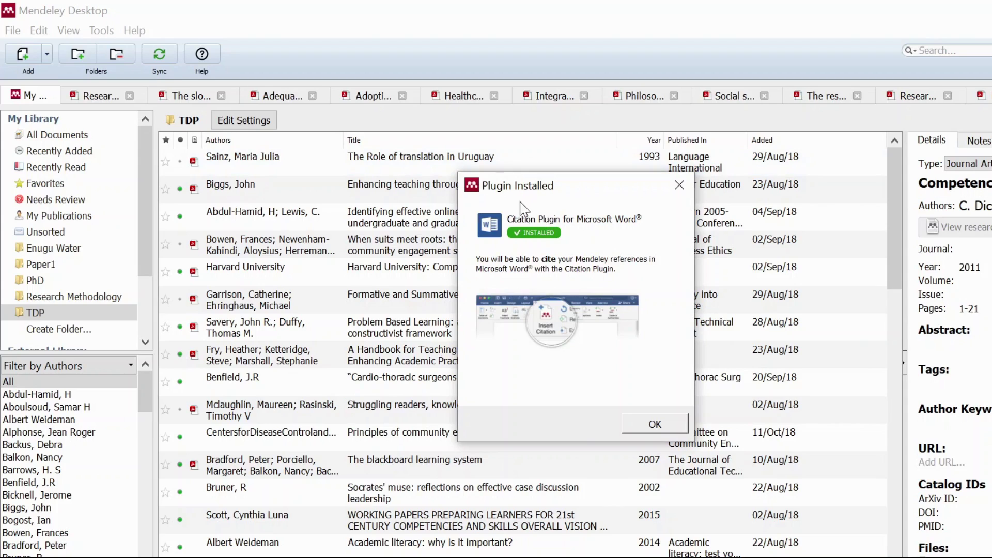
click(655, 425)
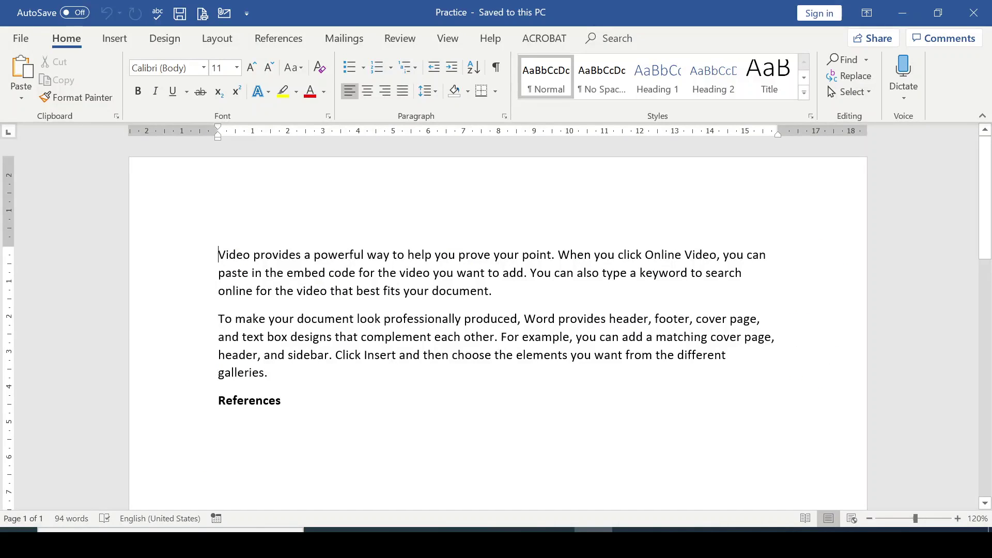
- Bring up the Mendeley Cite-O-Matic commands in the Practice document in Word
click(279, 39)
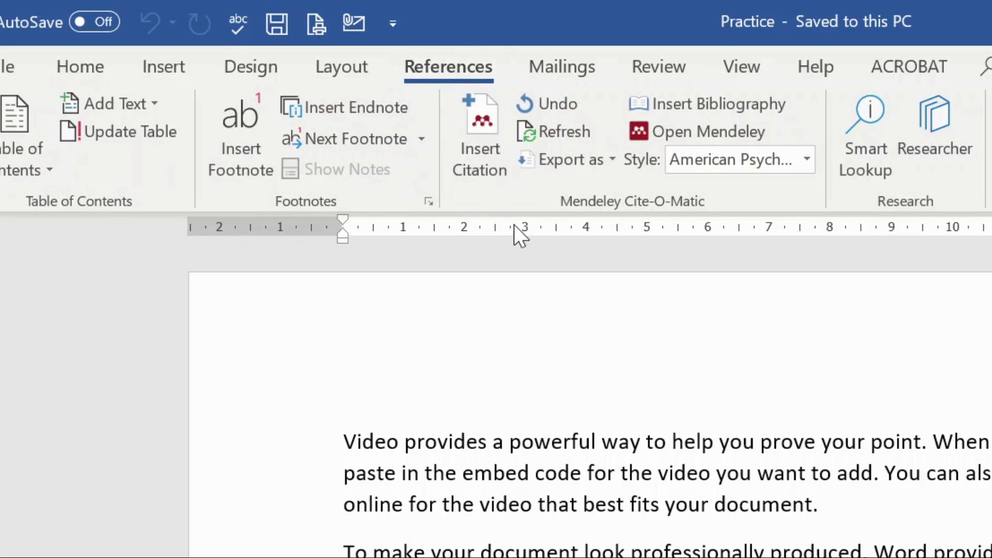
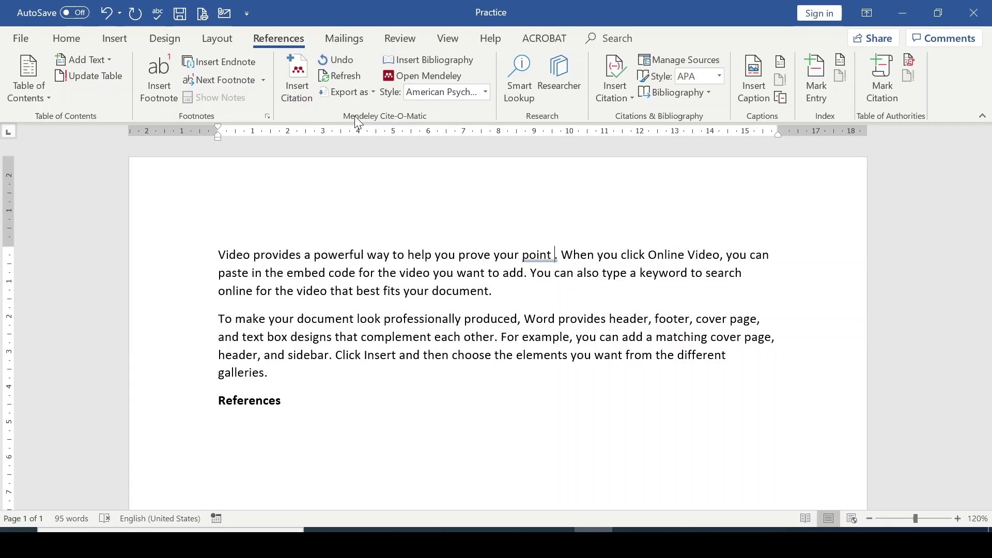
- Start a Mendeley citation after "prove your point" and add the 1993 reference "The Role of translation in Uruguay"
click(296, 87)
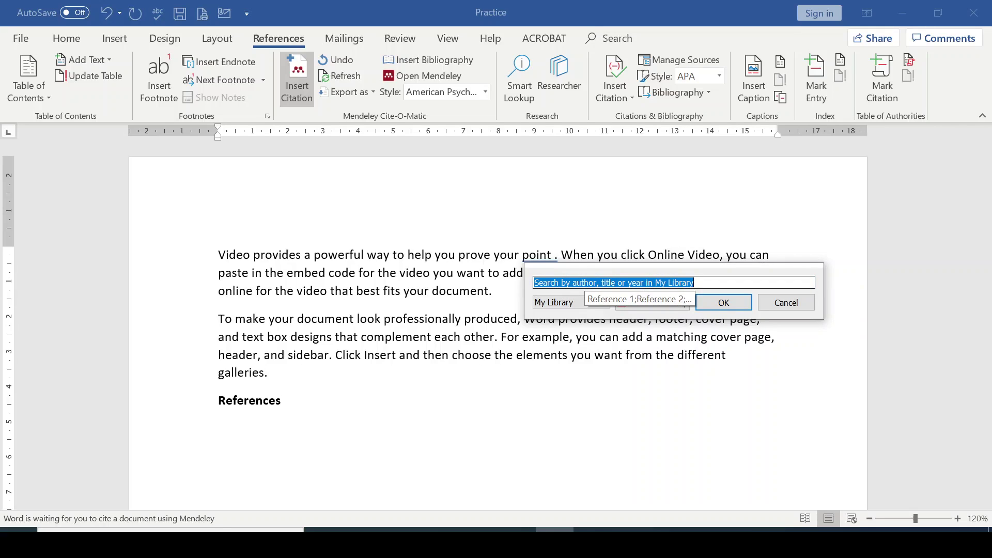
text(sain)
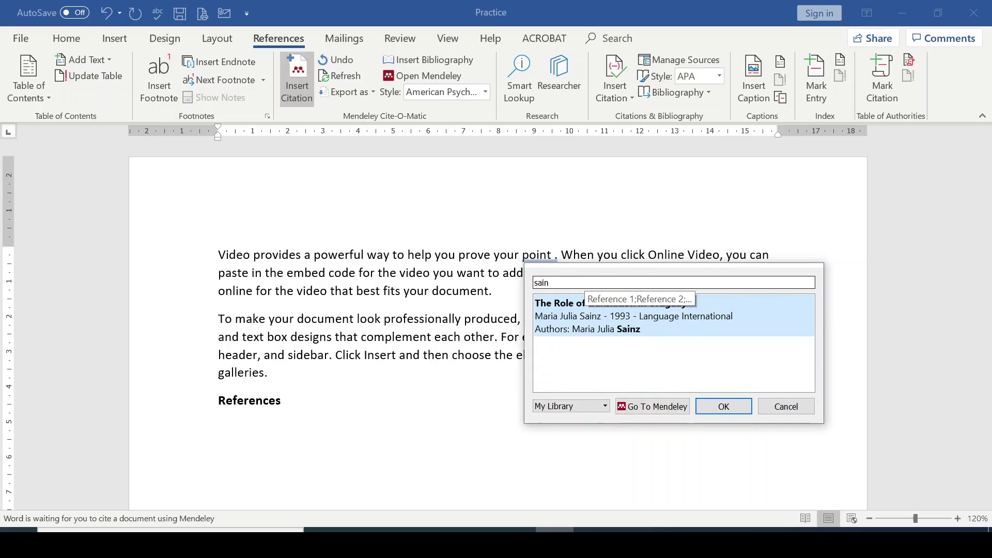
text(z)
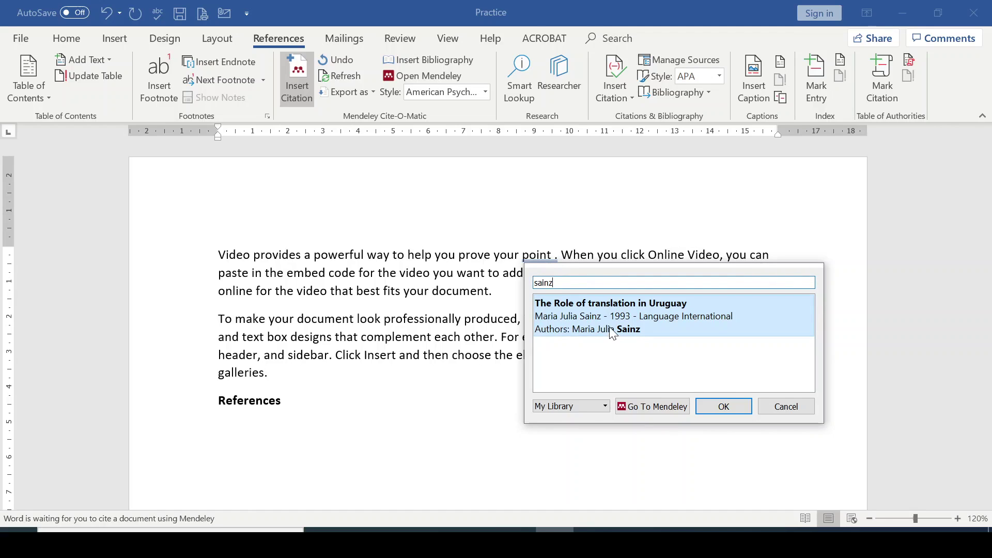
double_click(626, 326)
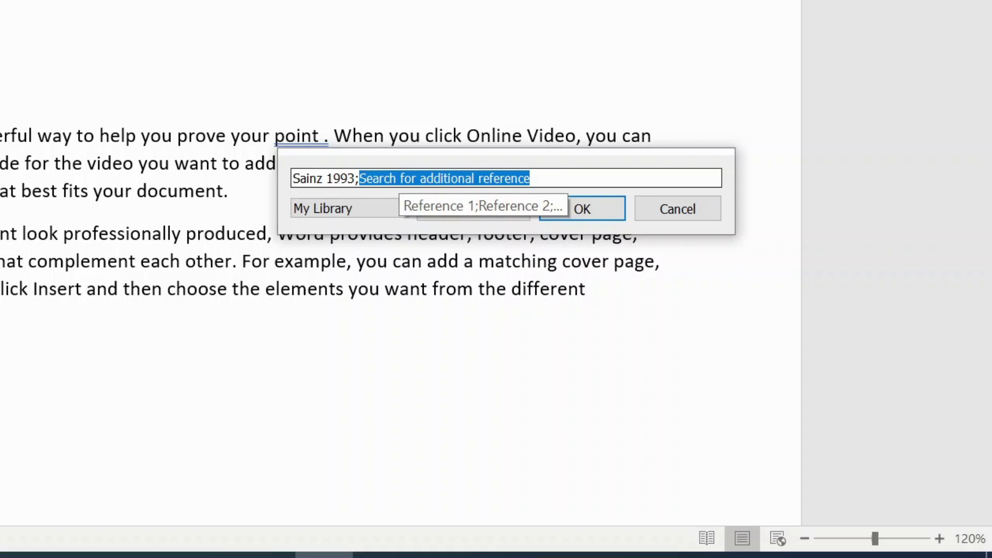
- Add the 2011 reference "Teaching for quality learning at University" to the same citation and insert it into the first sentence
text(bi)
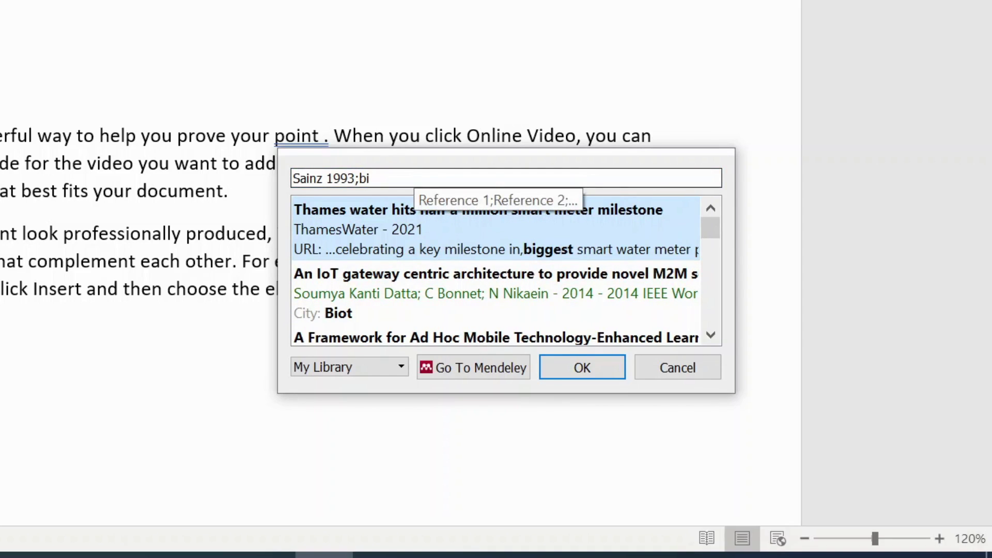
text(gg)
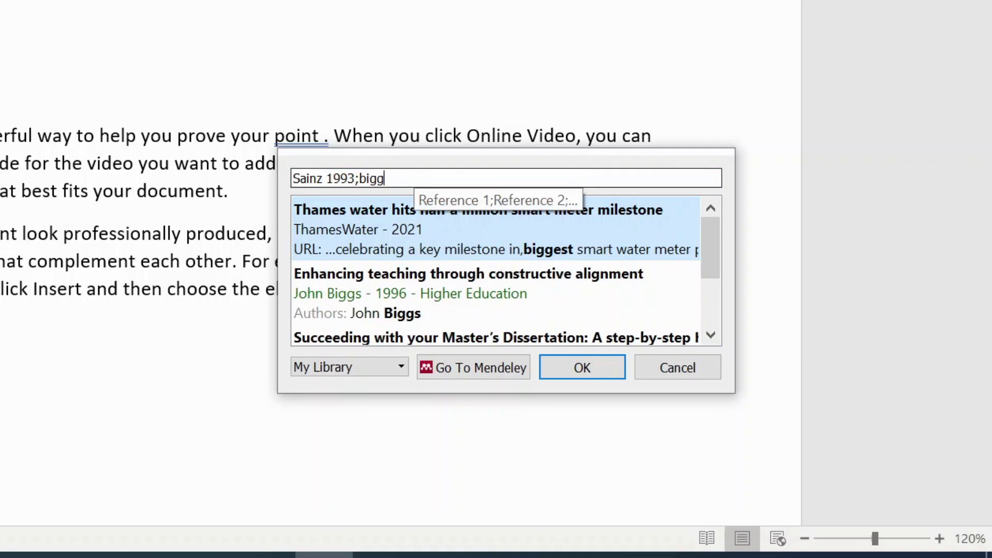
text(s)
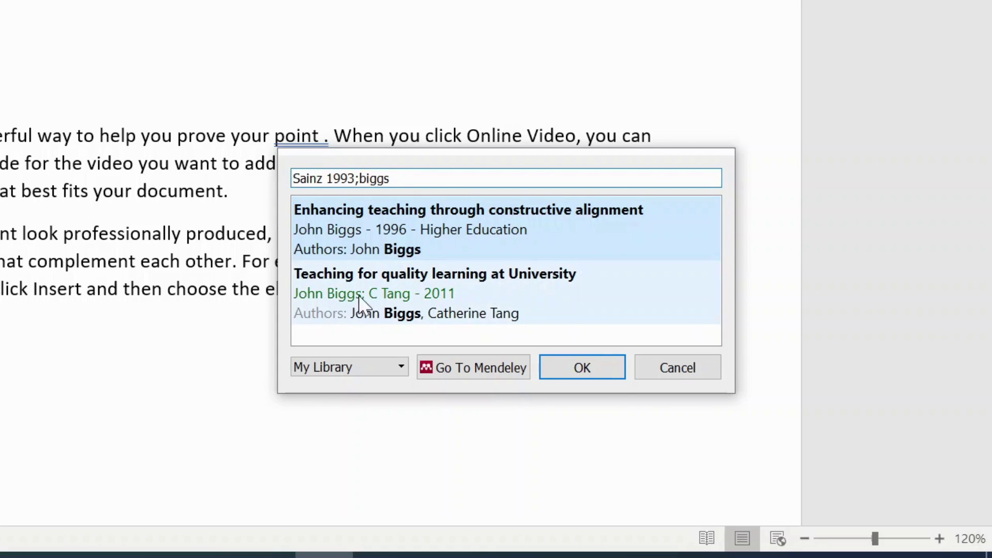
click(466, 295)
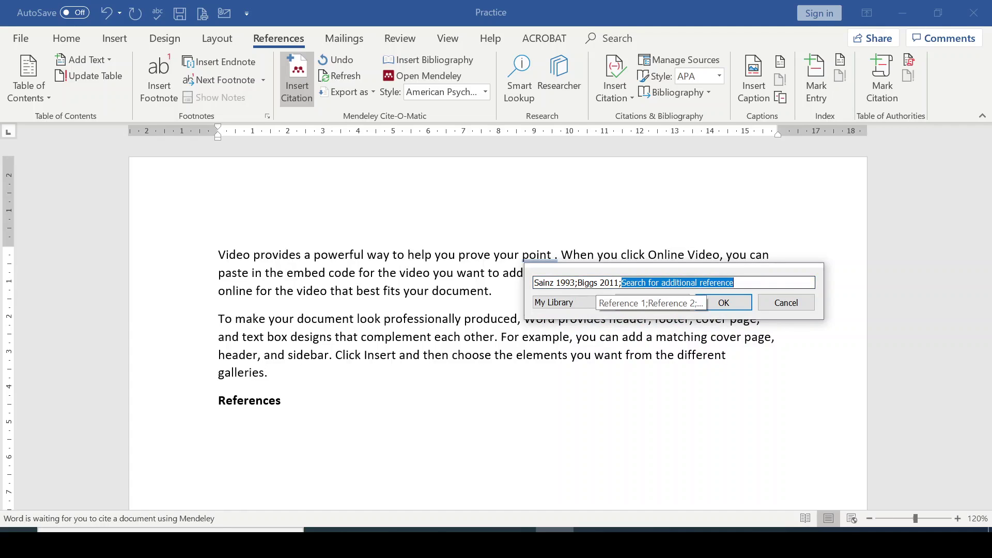
click(726, 303)
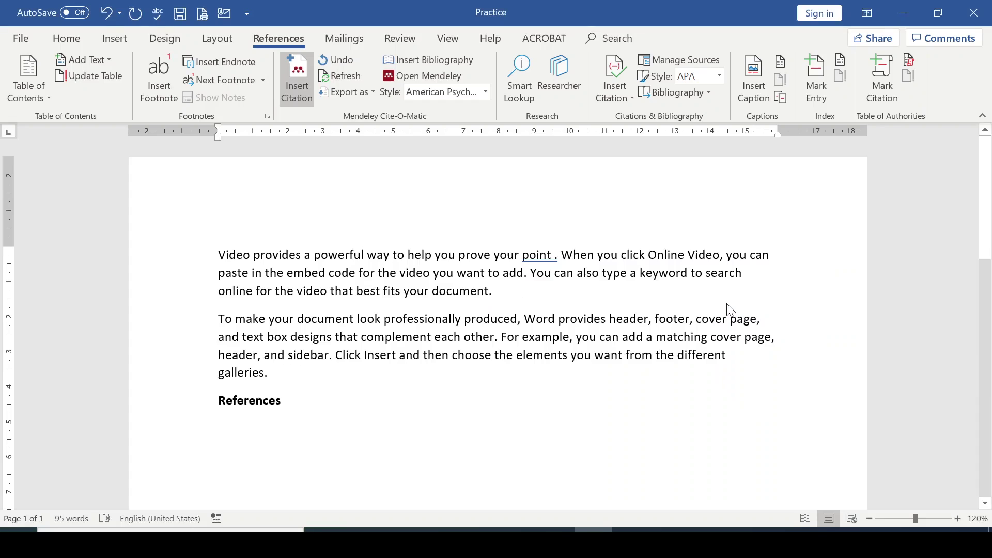
click(957, 518)
click(957, 518)
click(957, 518)
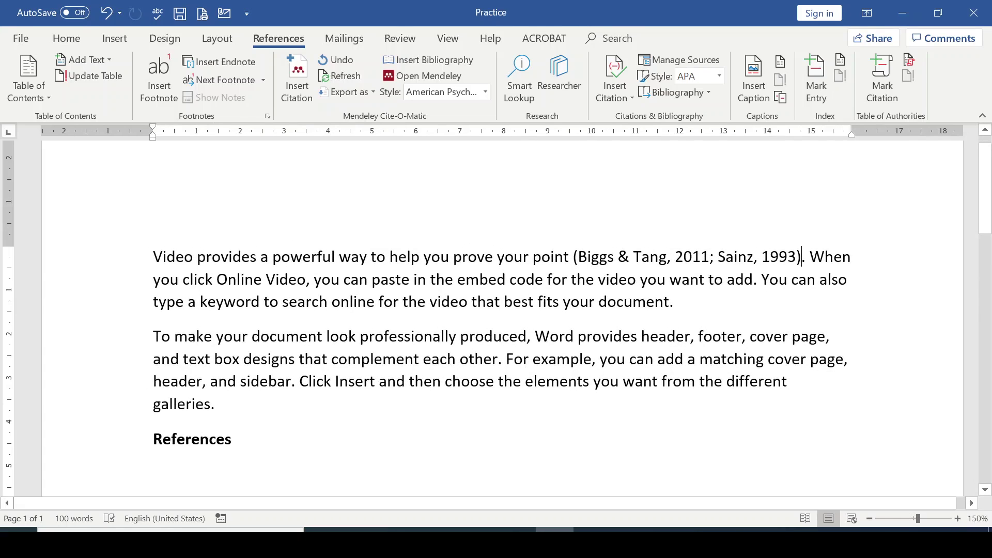
drag(574, 257, 803, 256)
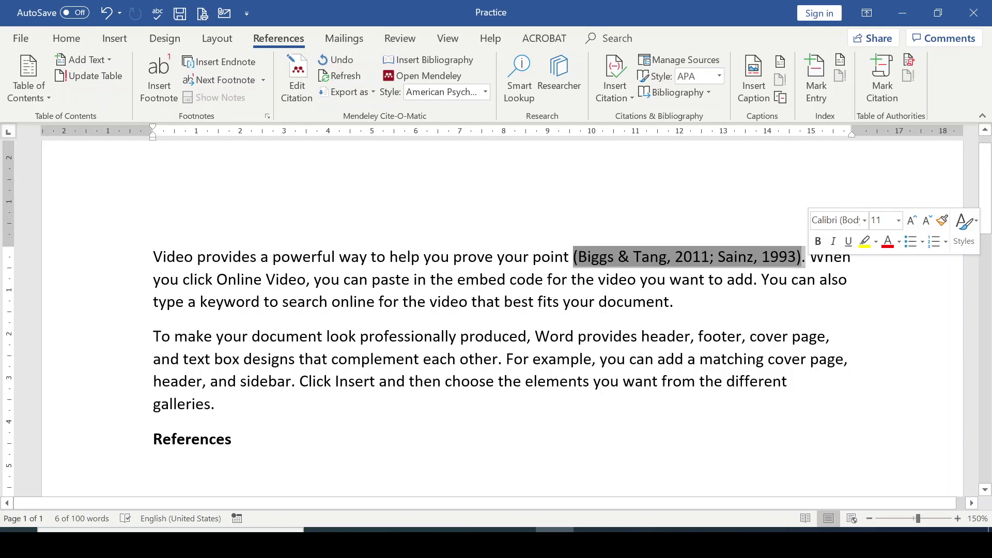
click(735, 279)
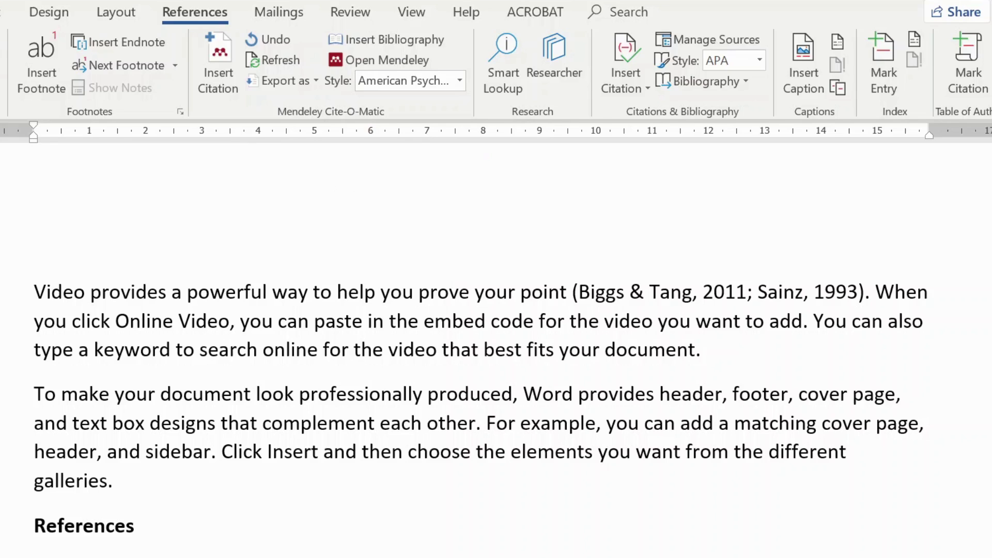
- Change the document's Mendeley citation style to IEEE and check the citation in the first sentence
click(450, 292)
click(461, 85)
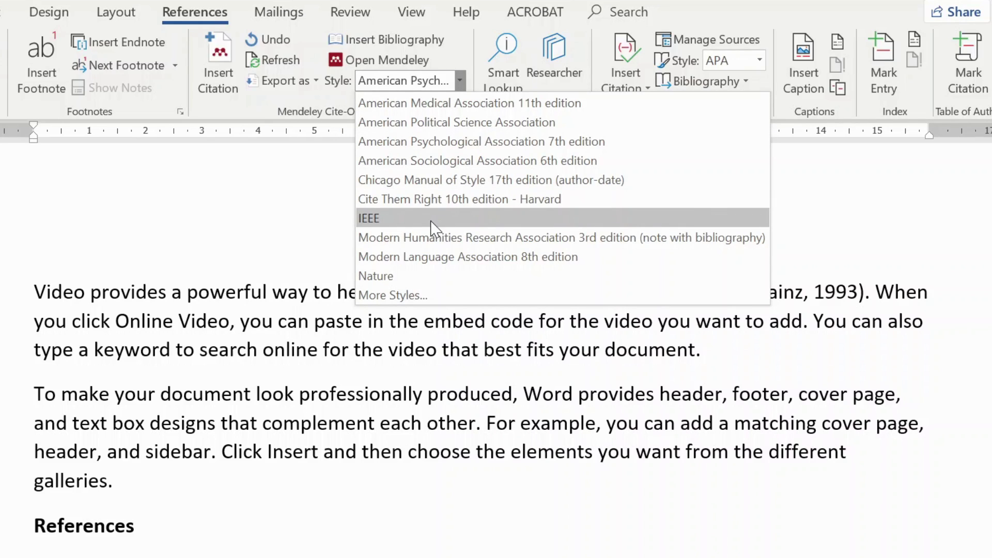
click(457, 81)
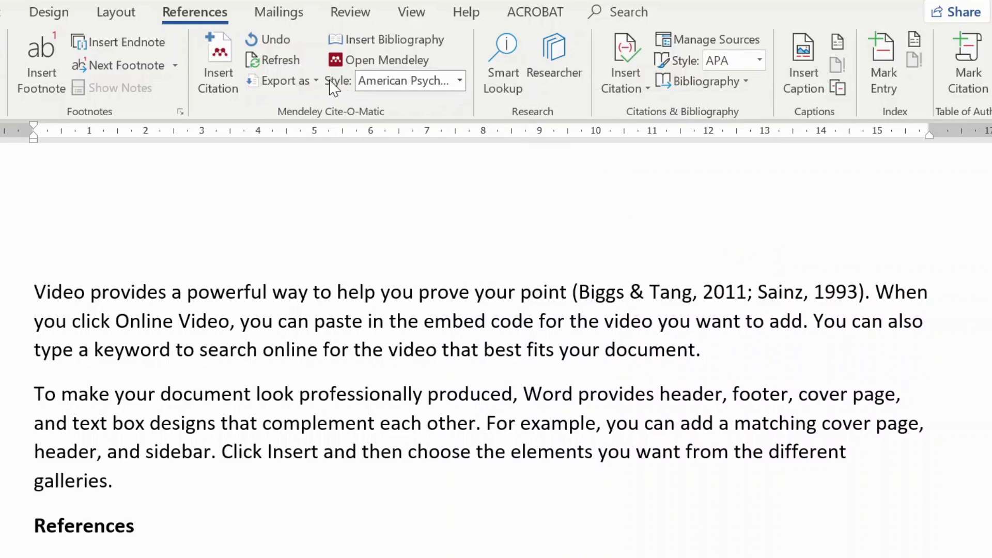
click(460, 80)
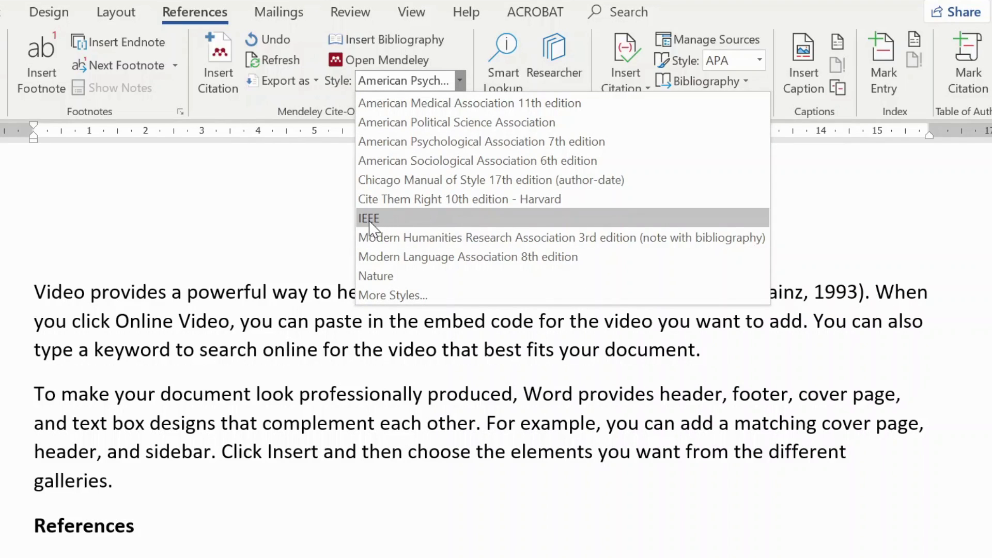
click(435, 223)
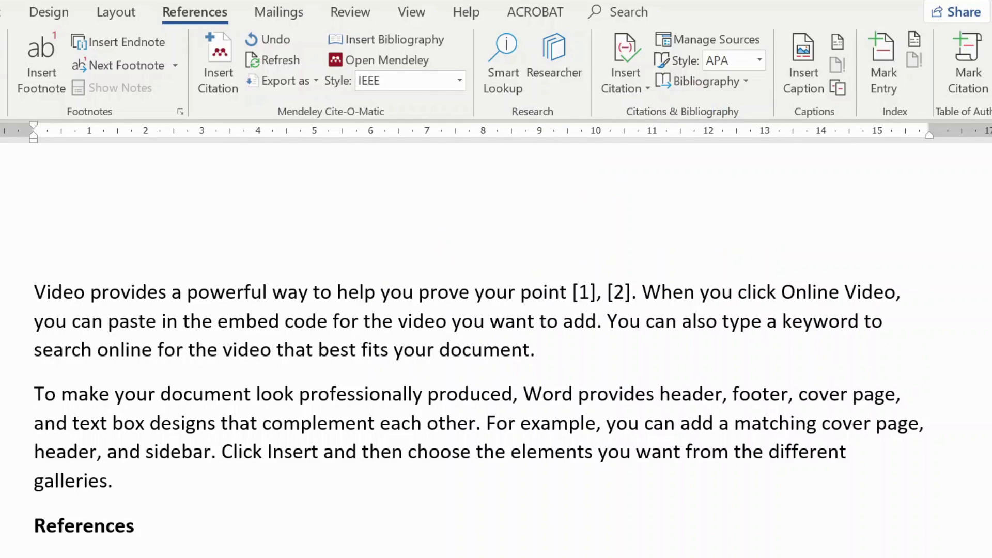
click(602, 292)
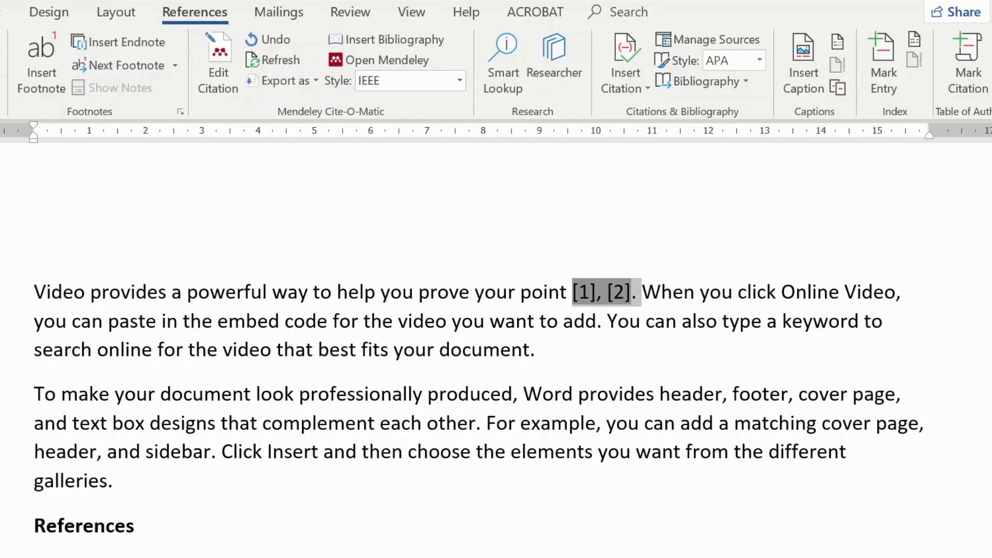
click(660, 292)
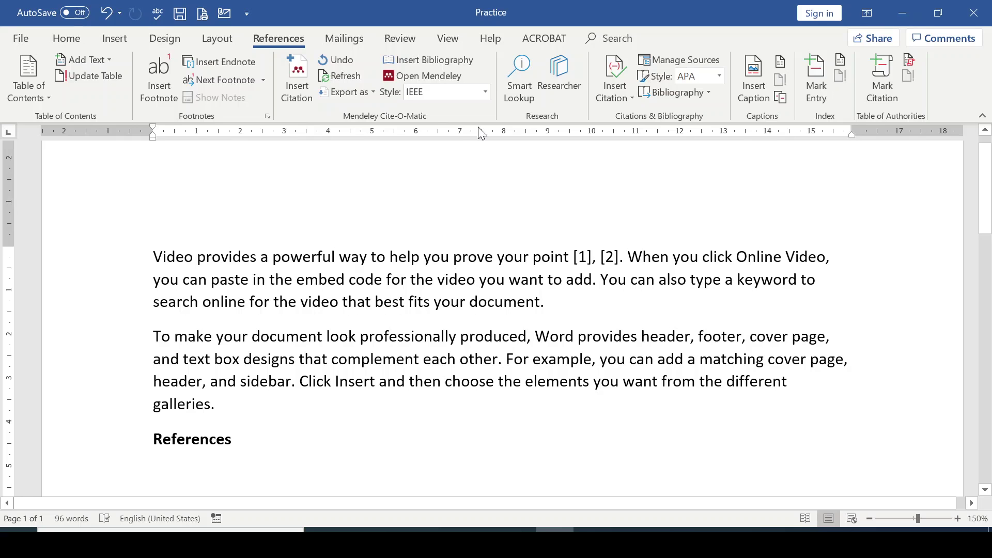
- Install the AAPS PharmSciTech citation style from Mendeley's list of additional styles
click(486, 95)
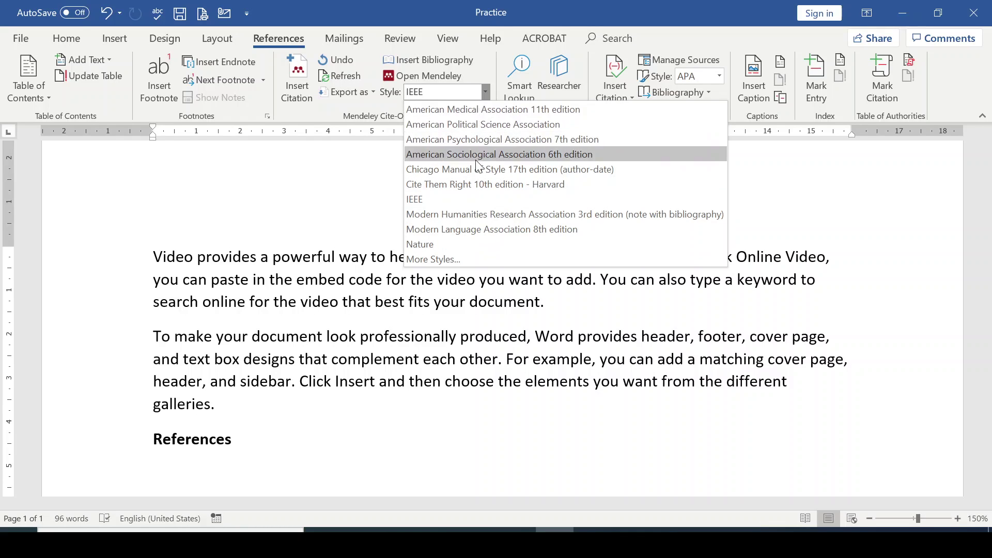
click(432, 259)
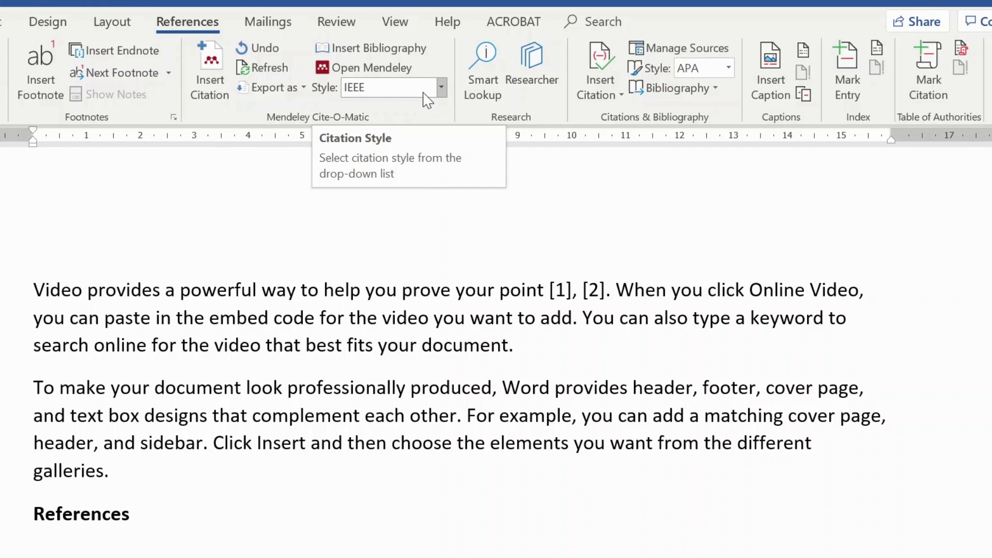
click(442, 87)
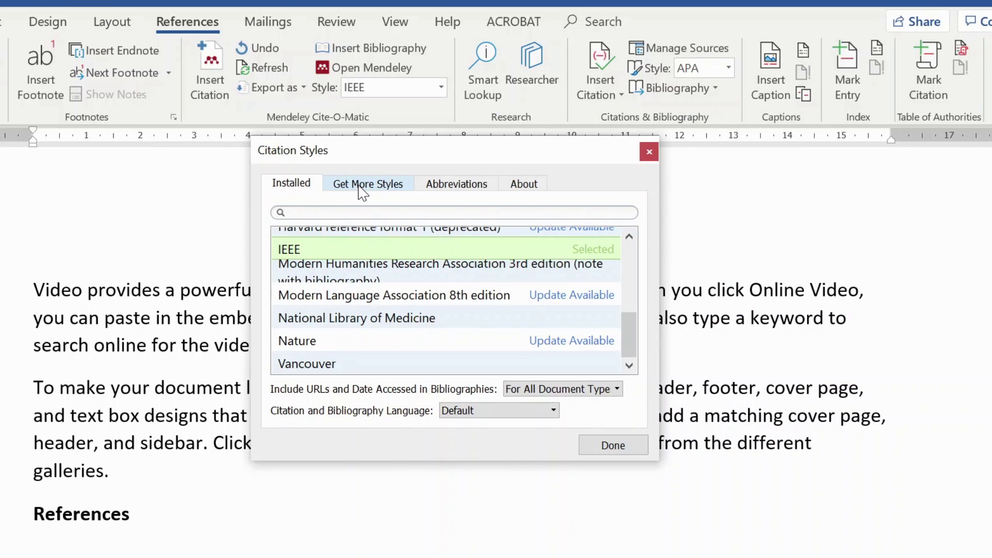
click(359, 185)
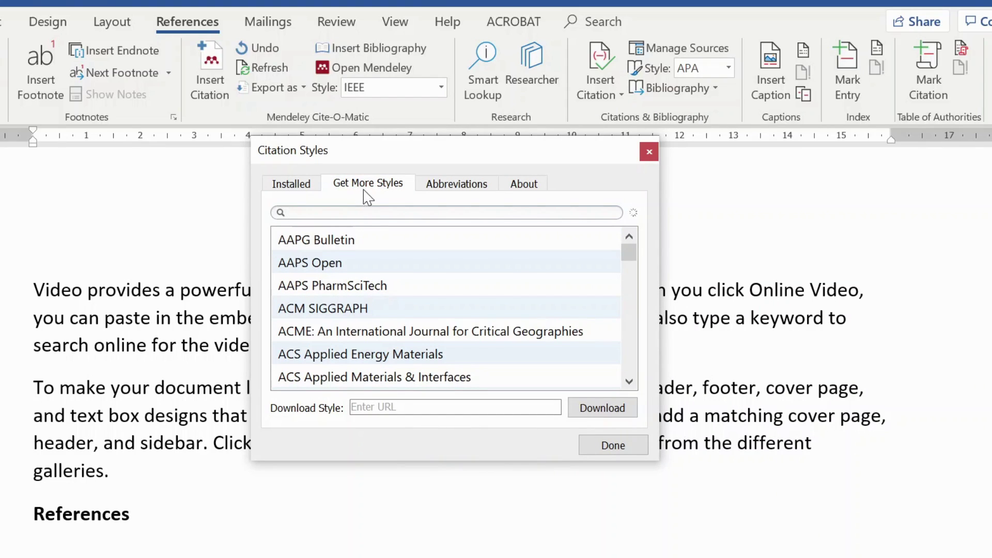
scroll(630, 291, down, 1)
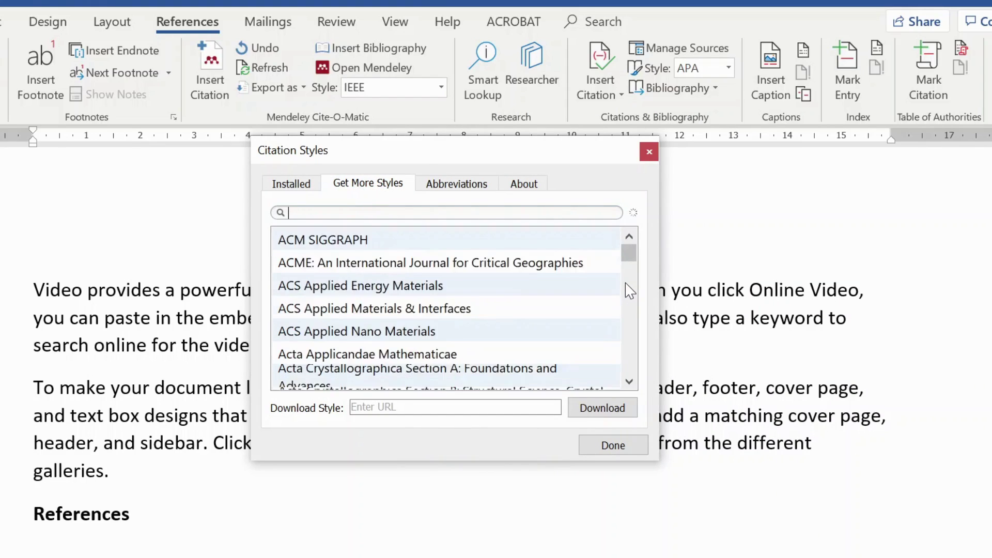
scroll(629, 291, down, 1)
scroll(630, 291, up, 2)
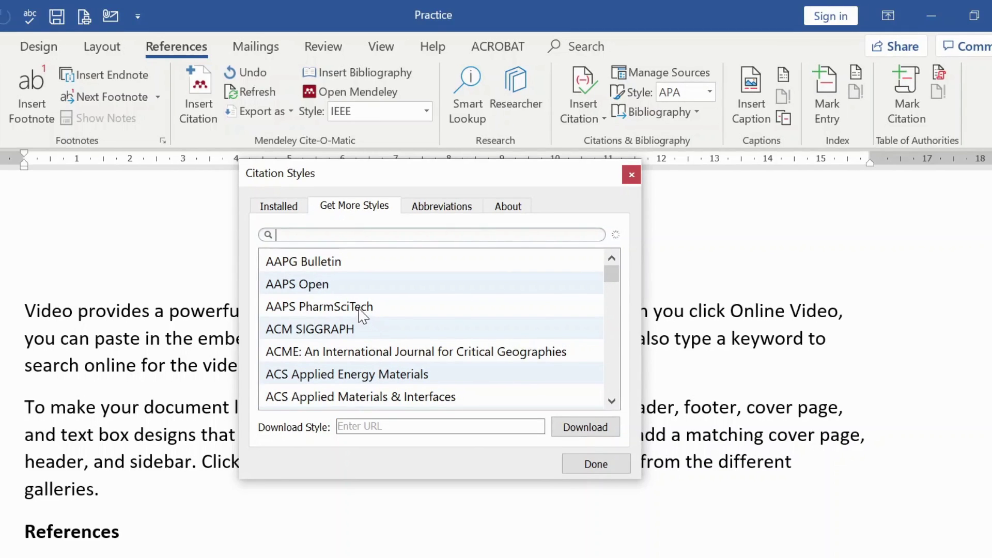
click(371, 290)
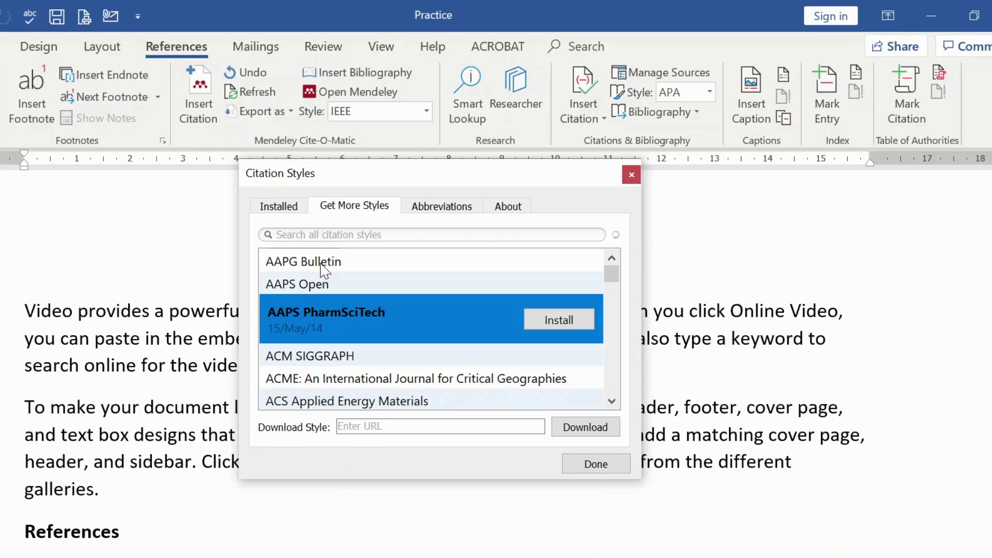
click(559, 323)
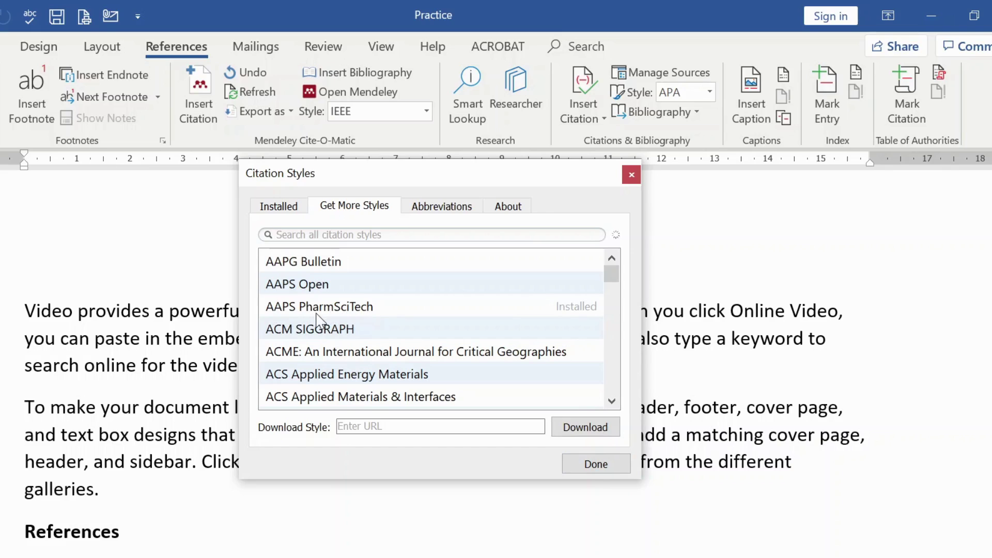
click(607, 467)
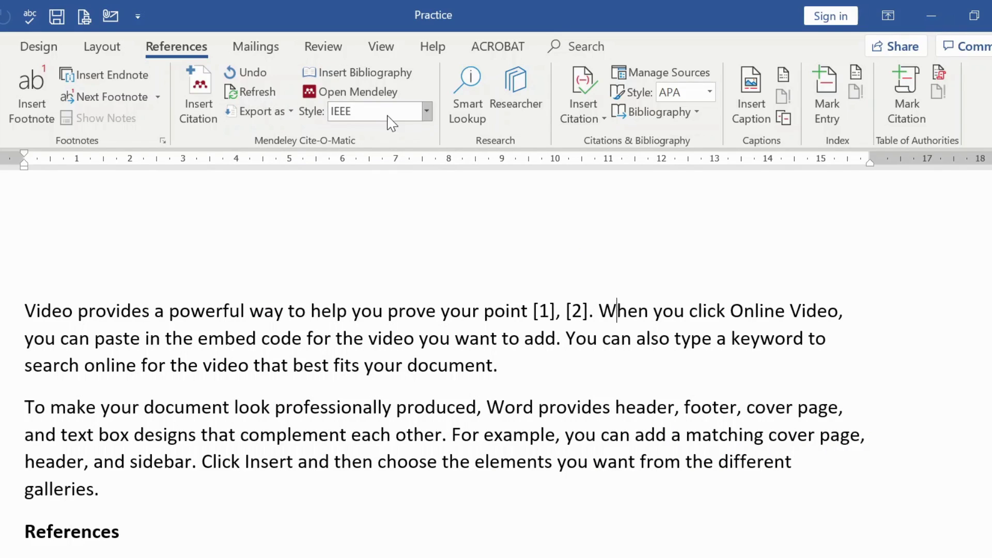
- Apply the installed AAPS PharmSciTech style to the document's Mendeley citations and check the in-text citation
click(427, 114)
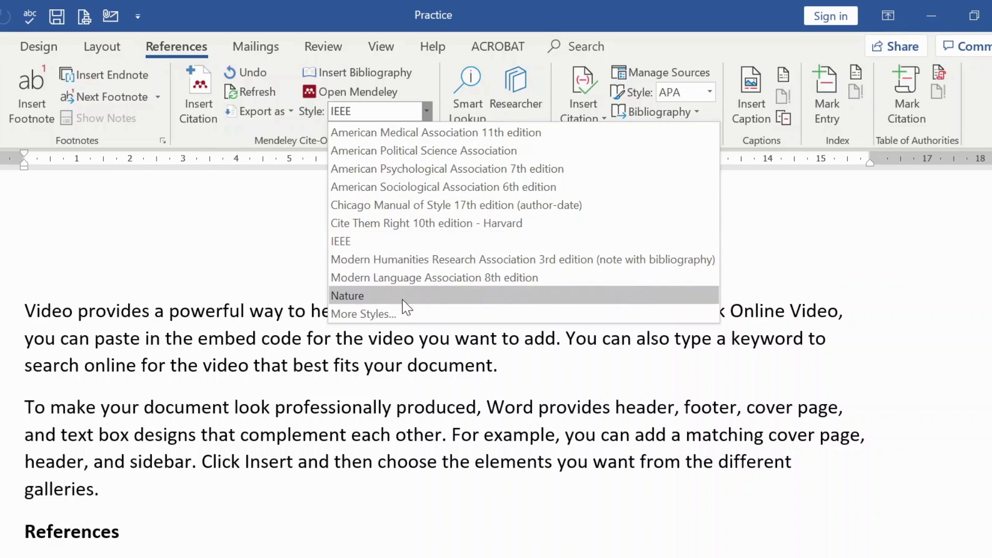
click(384, 337)
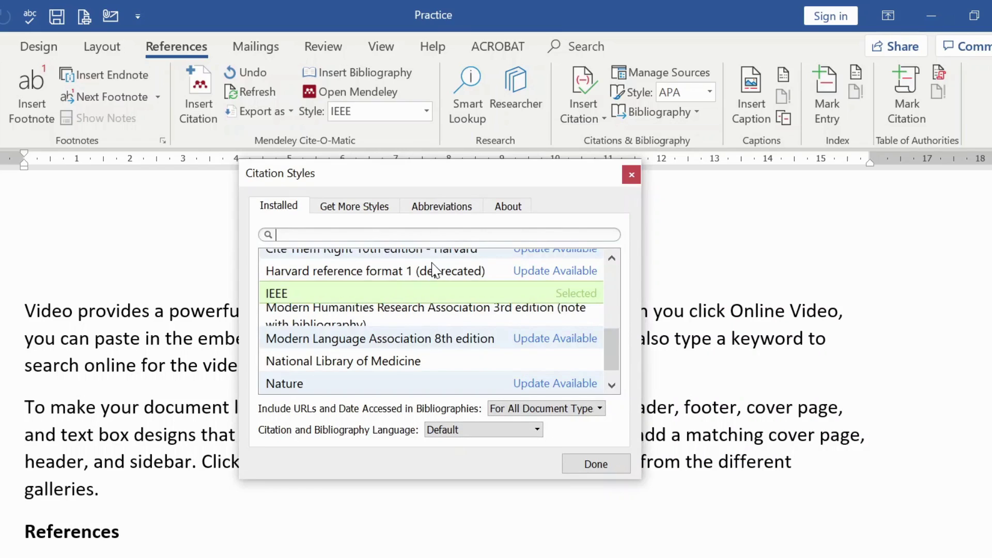
drag(610, 364, 616, 269)
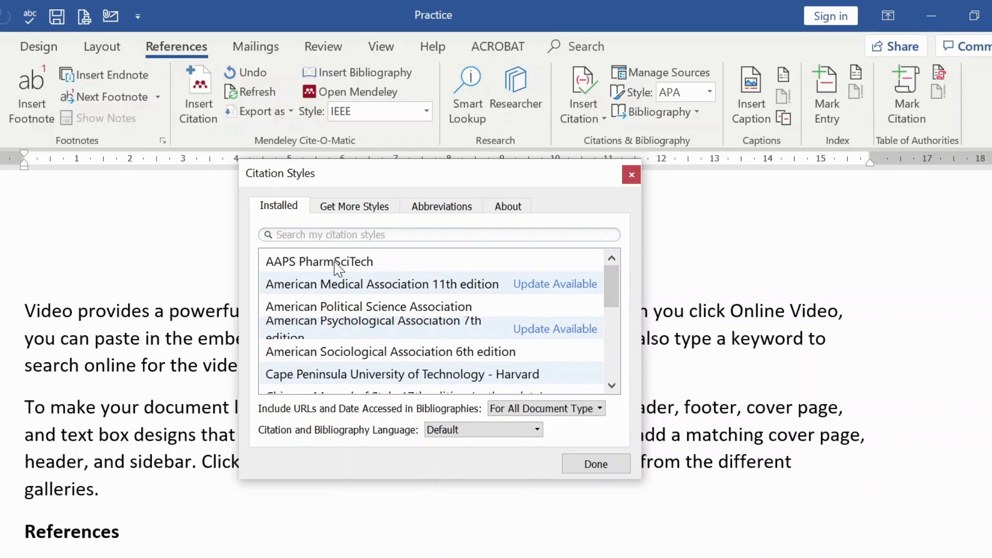
click(395, 259)
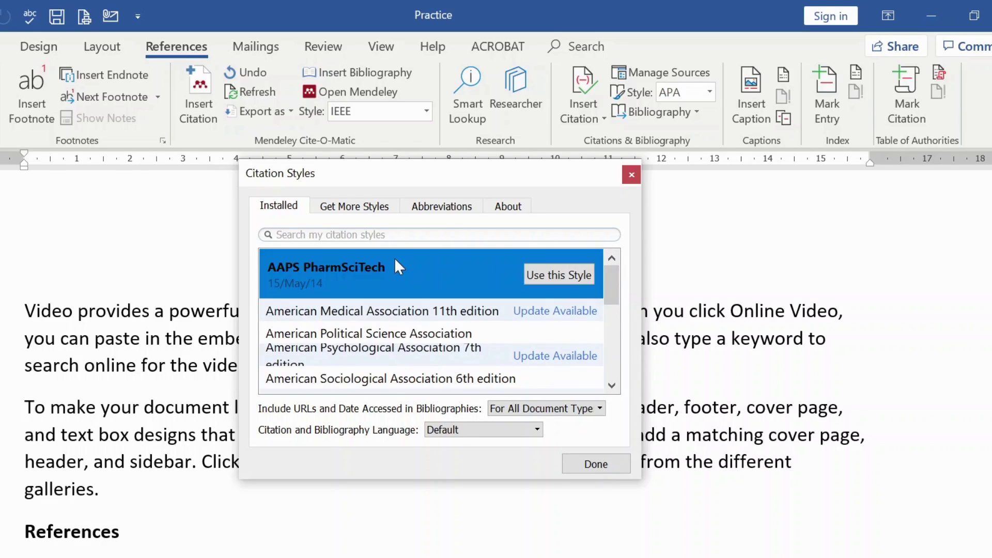
click(564, 276)
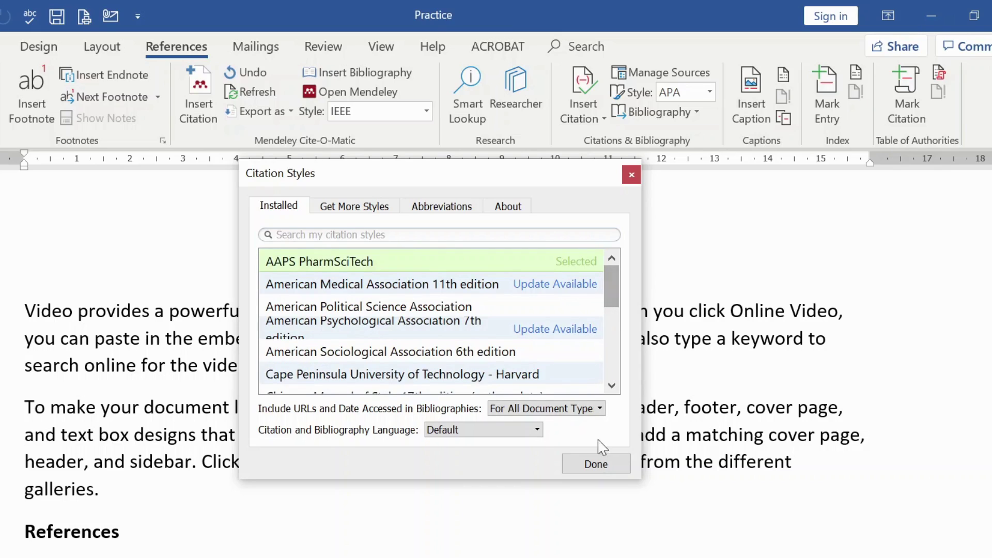
click(596, 465)
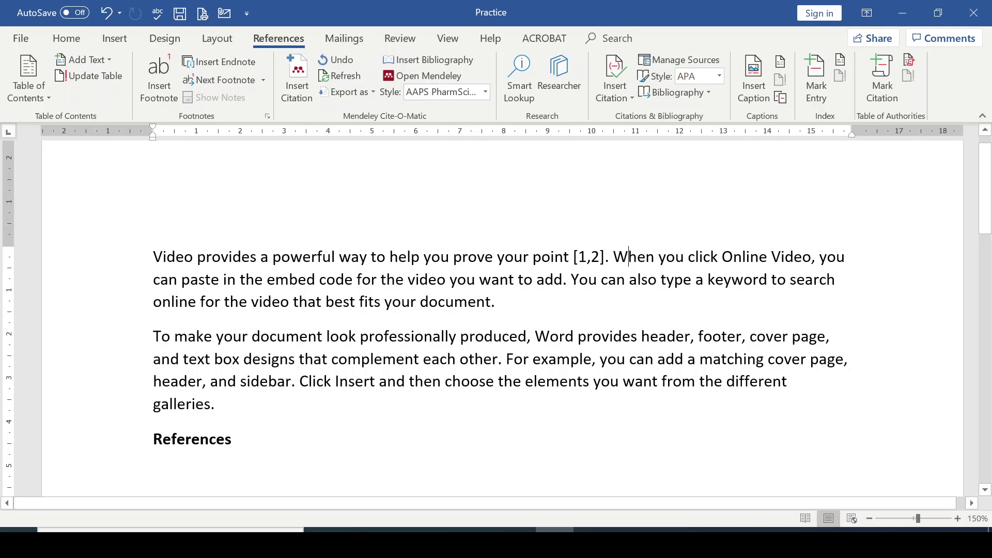
click(576, 310)
drag(574, 257, 599, 262)
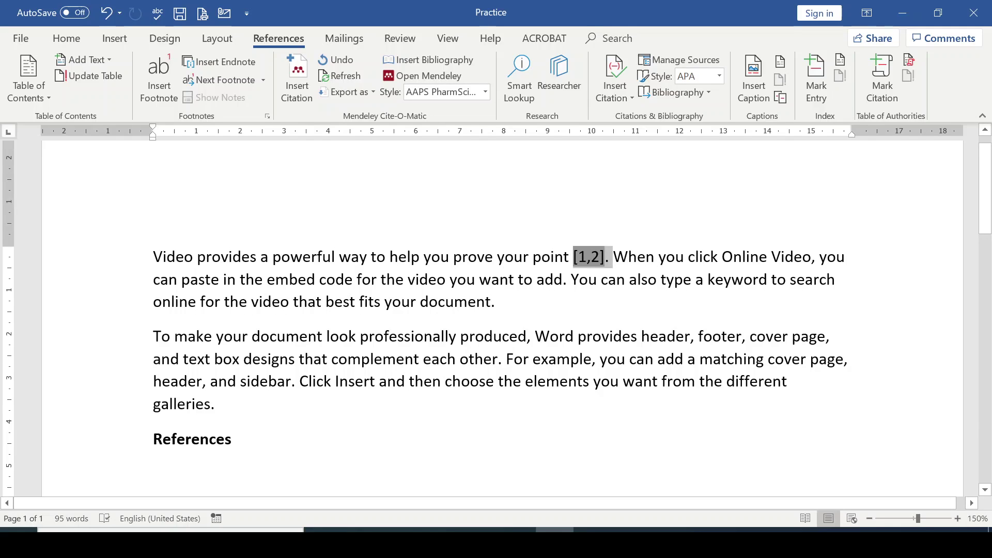
scroll(601, 269, down, 1)
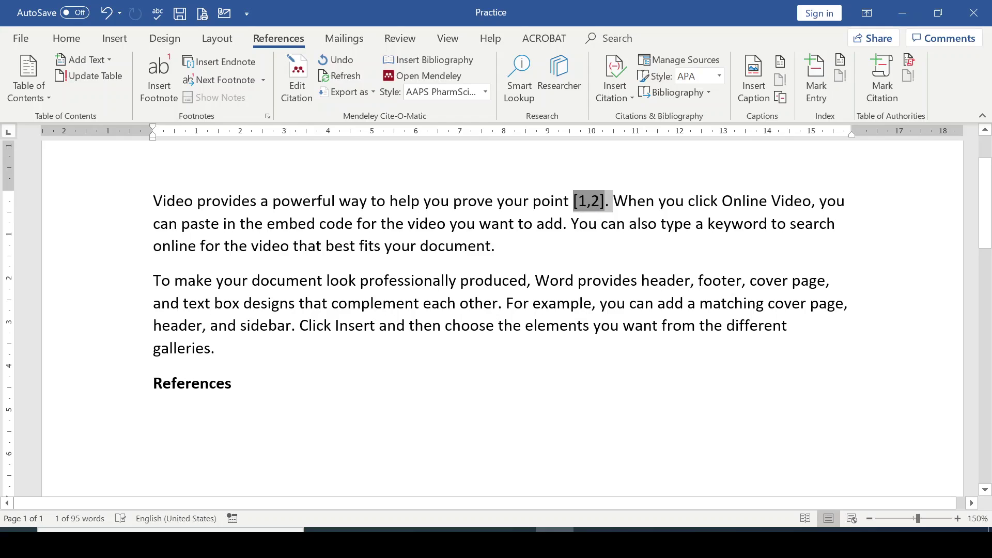
- Insert the Mendeley bibliography on the empty line below the References heading
click(220, 414)
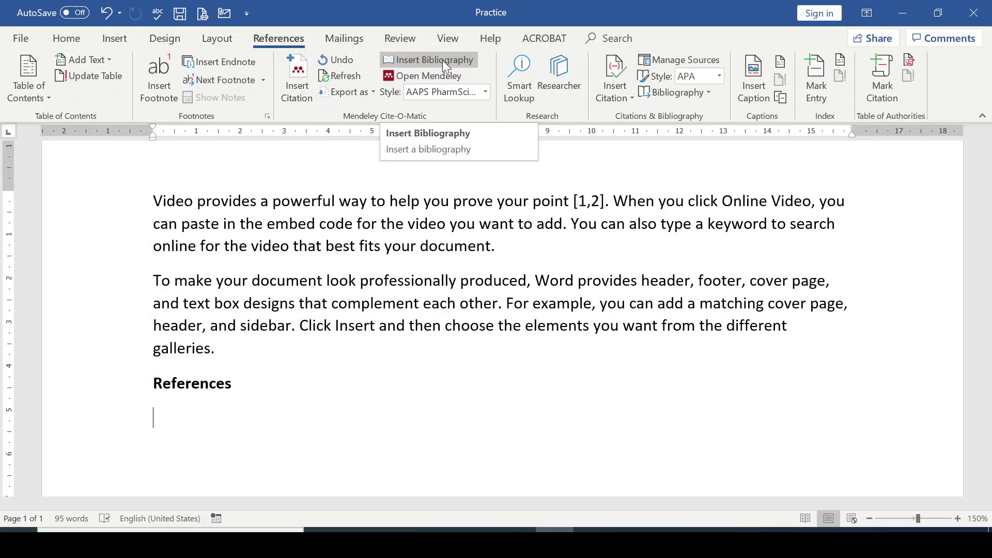
click(428, 82)
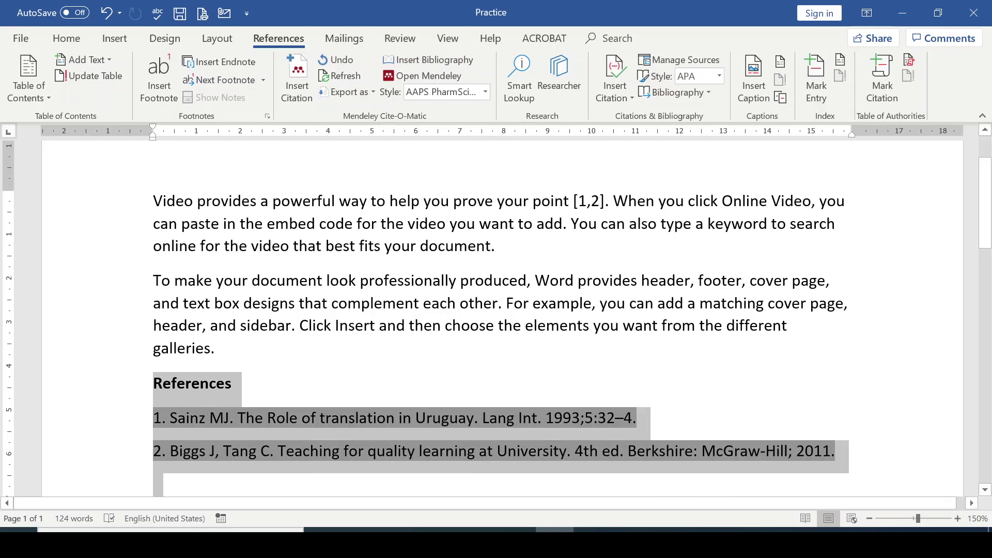
click(215, 347)
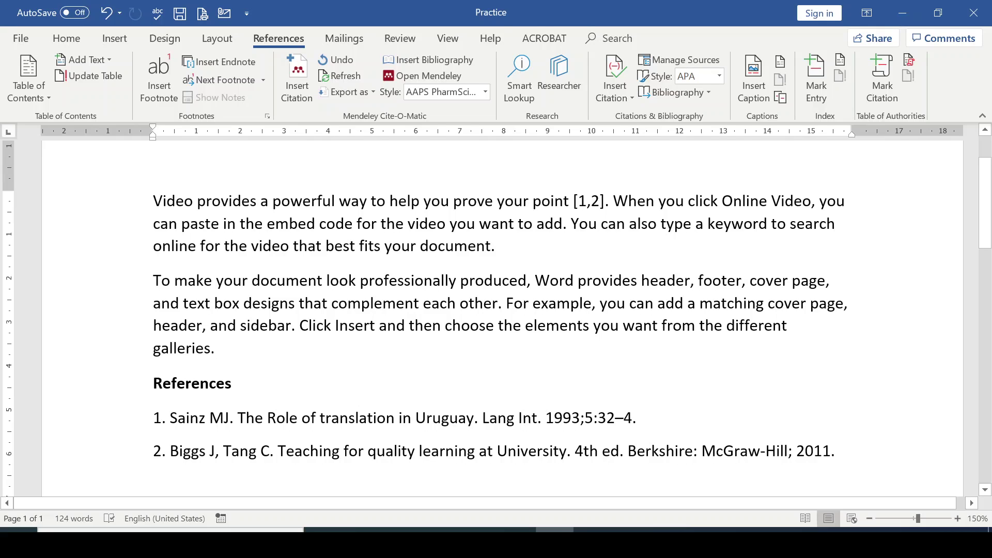
- Cite the 2016 reference "Formative and Summative Assessment in the Classroom" at the end of the first paragraph, finding it by author surname
scroll(496, 318, up, 1)
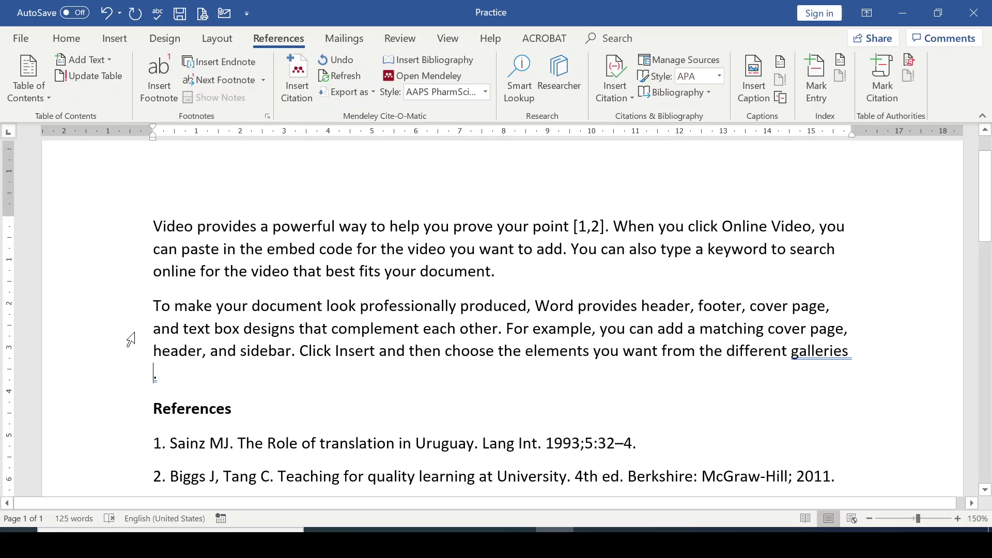
key(BackSpace)
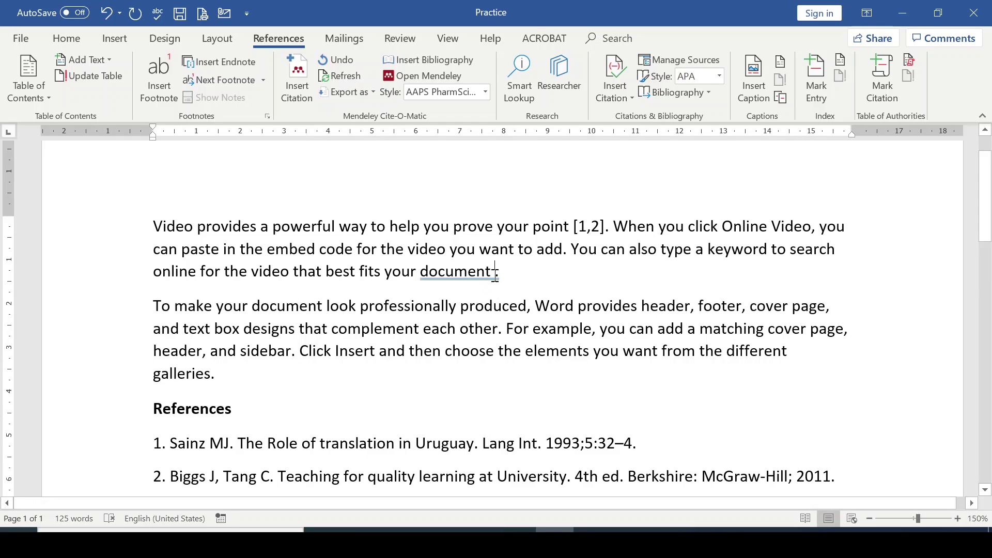
click(297, 95)
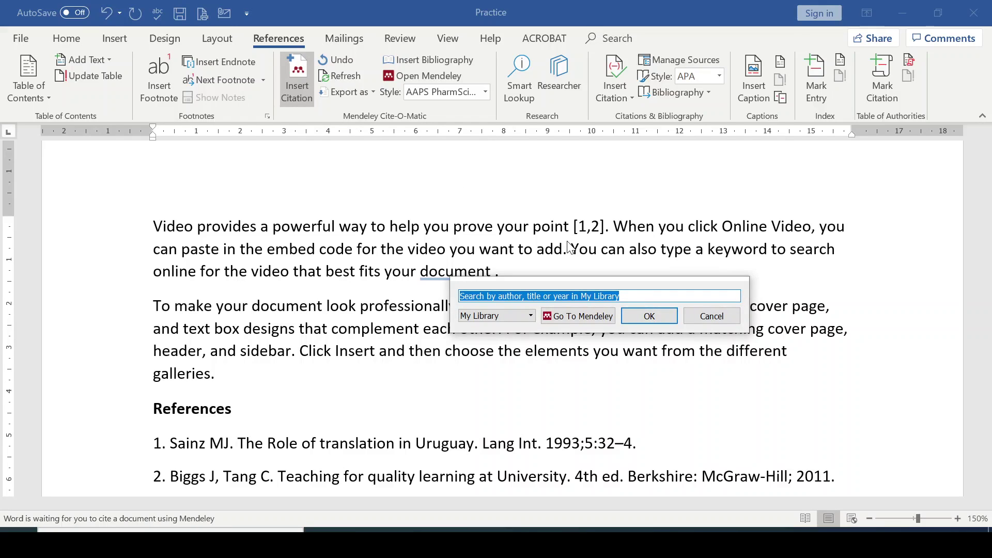
text(GAR)
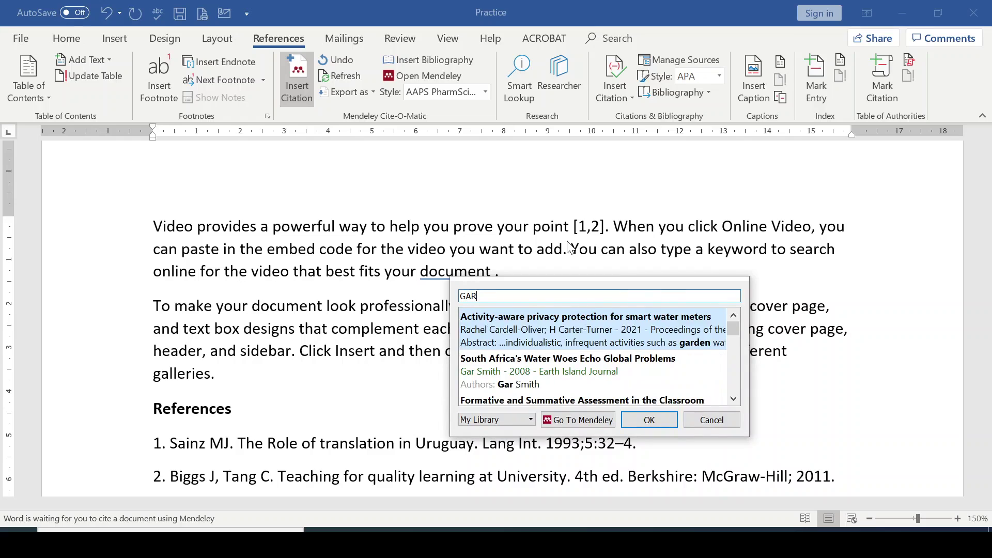
text(RISON)
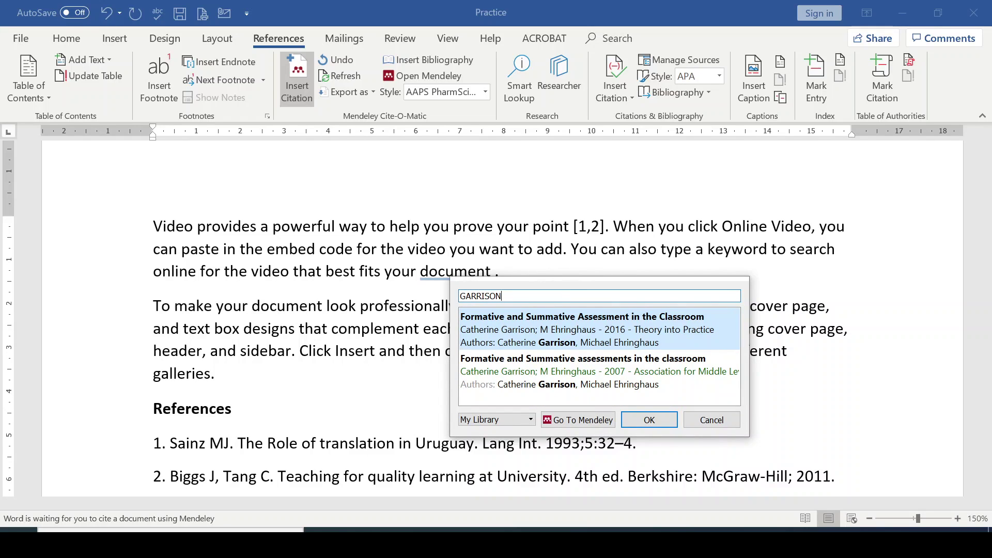
click(552, 329)
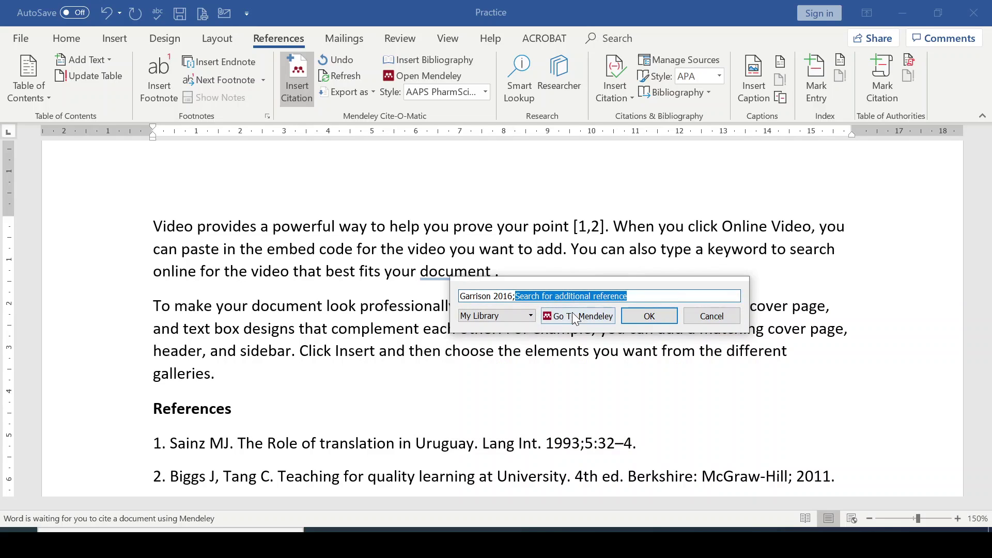
click(646, 320)
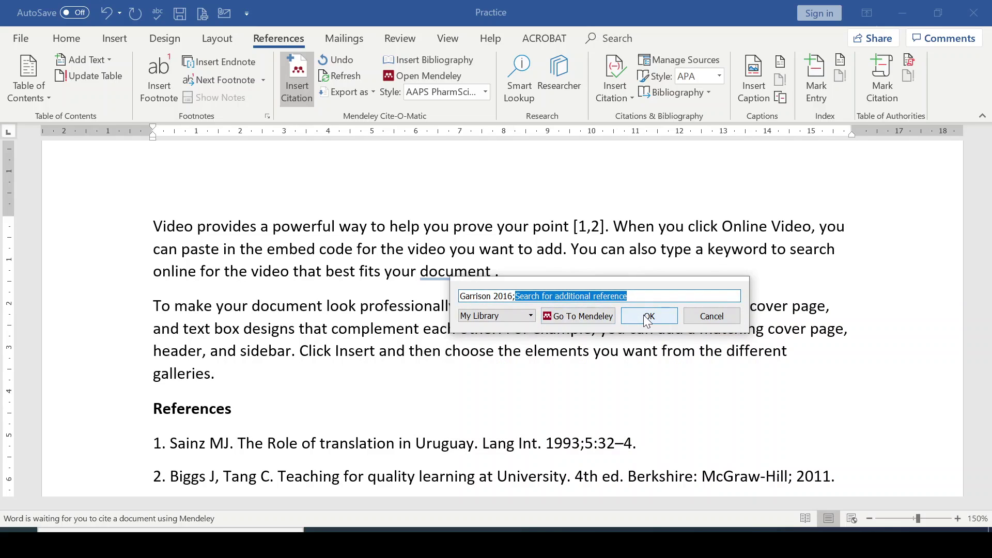
- Change the Mendeley citation style to American Psychological Association 7th edition and check the in-text citations and reference list
click(484, 92)
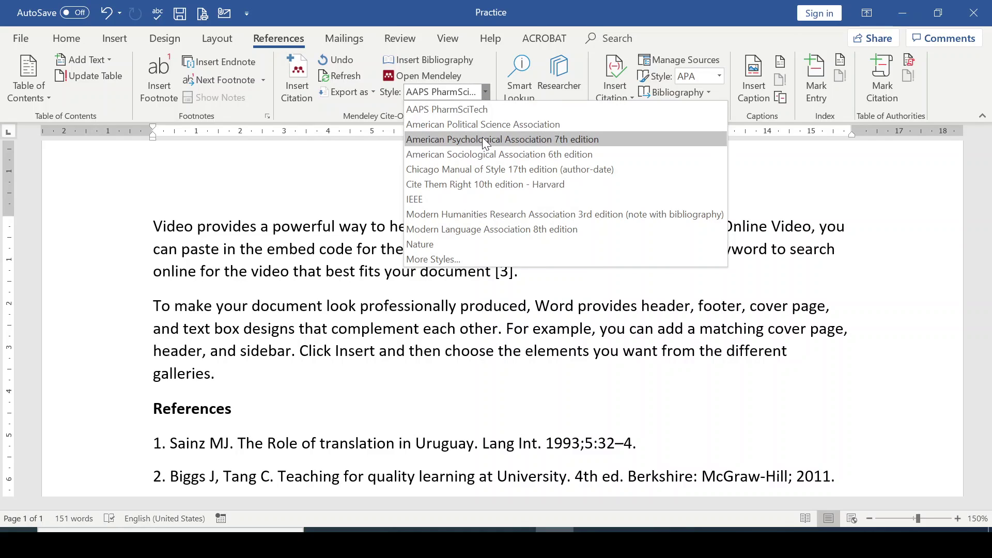
click(508, 140)
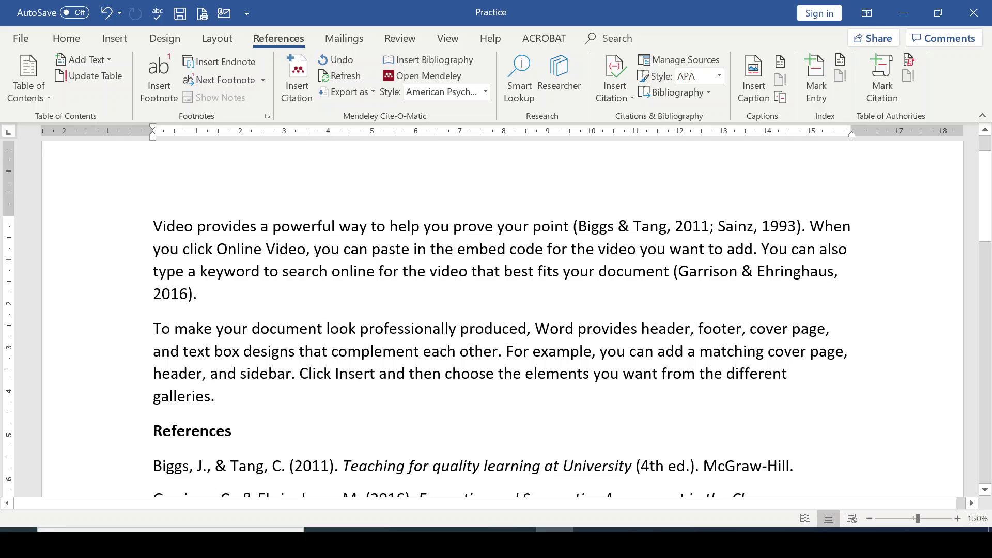
scroll(501, 310, down, 2)
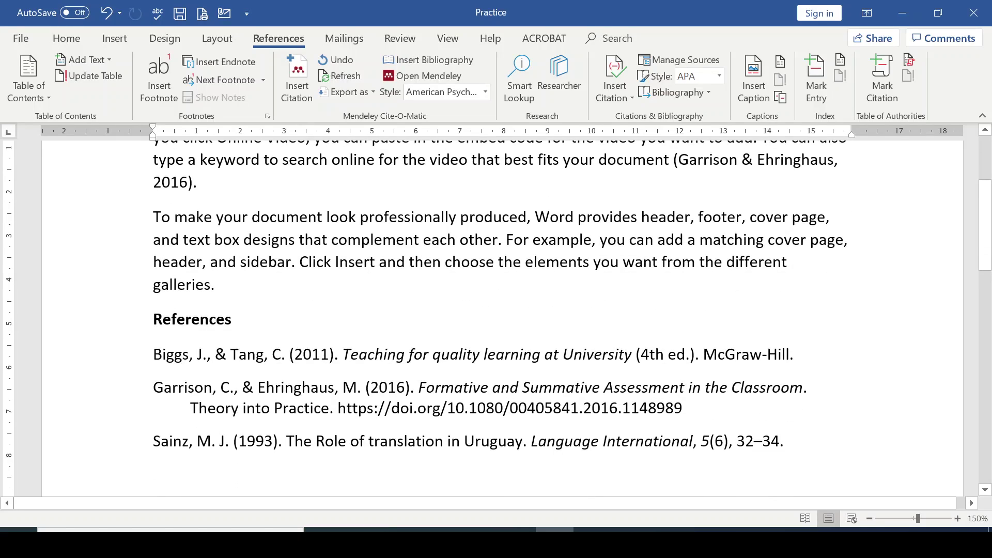
scroll(623, 146, up, 2)
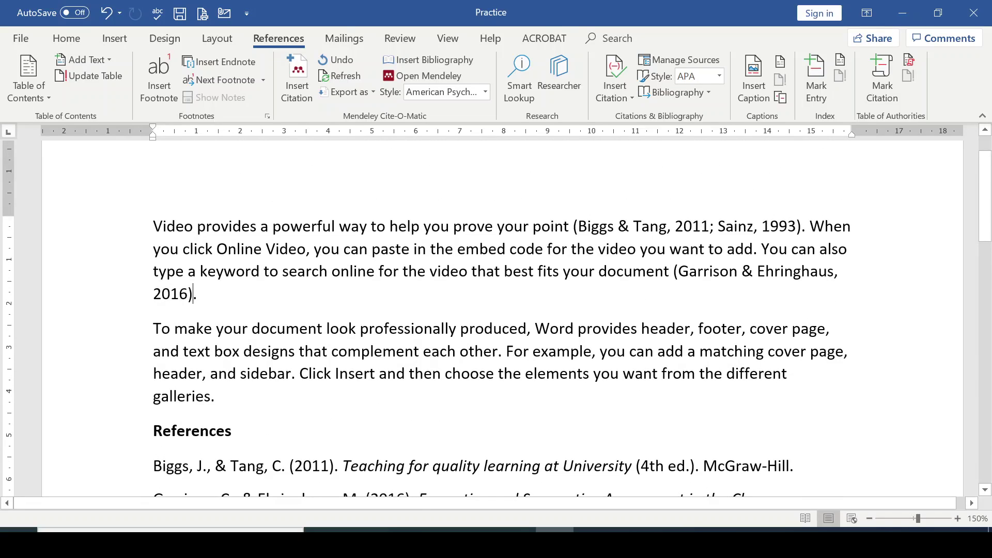
scroll(501, 310, down, 3)
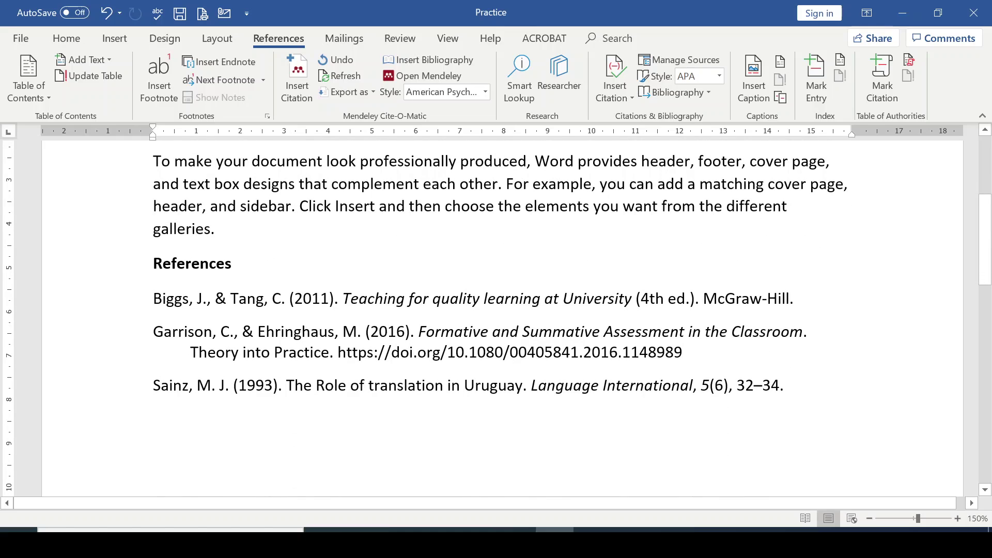
key(ctrl+shift+End)
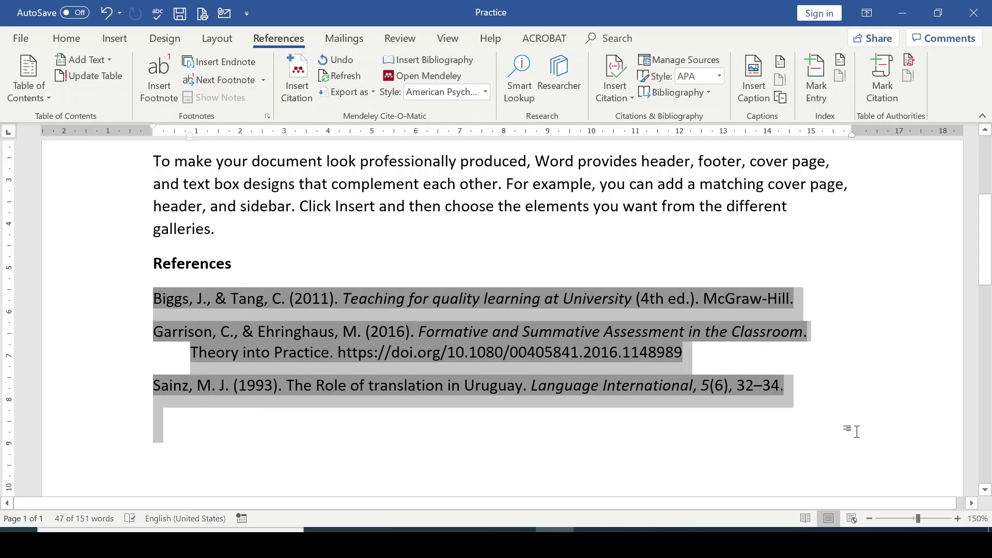
click(169, 309)
- Manually reword the first paragraph's last citation so only the year 2016 is in parentheses, and keep the manual edit
scroll(169, 309, up, 3)
click(198, 294)
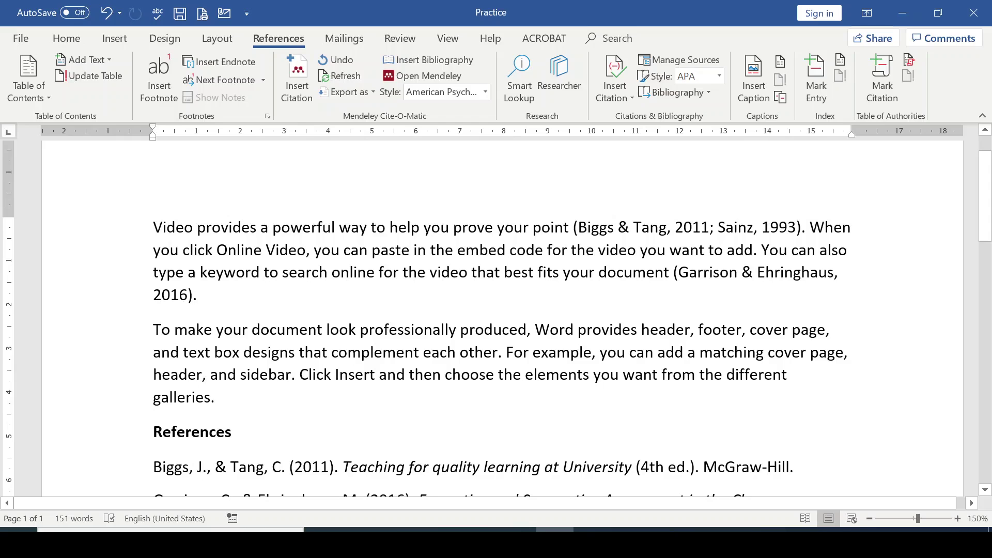
key(ctrl+z)
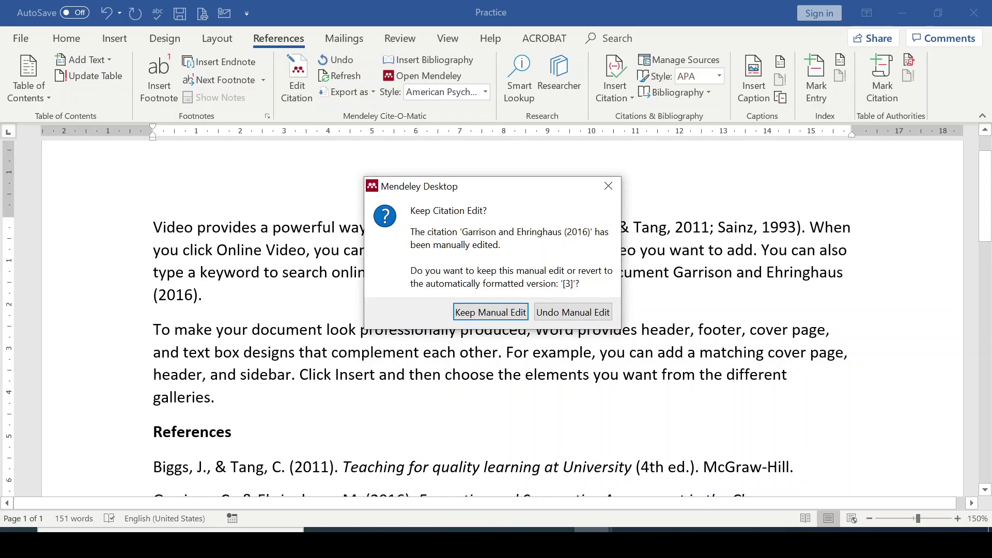
drag(488, 191, 476, 189)
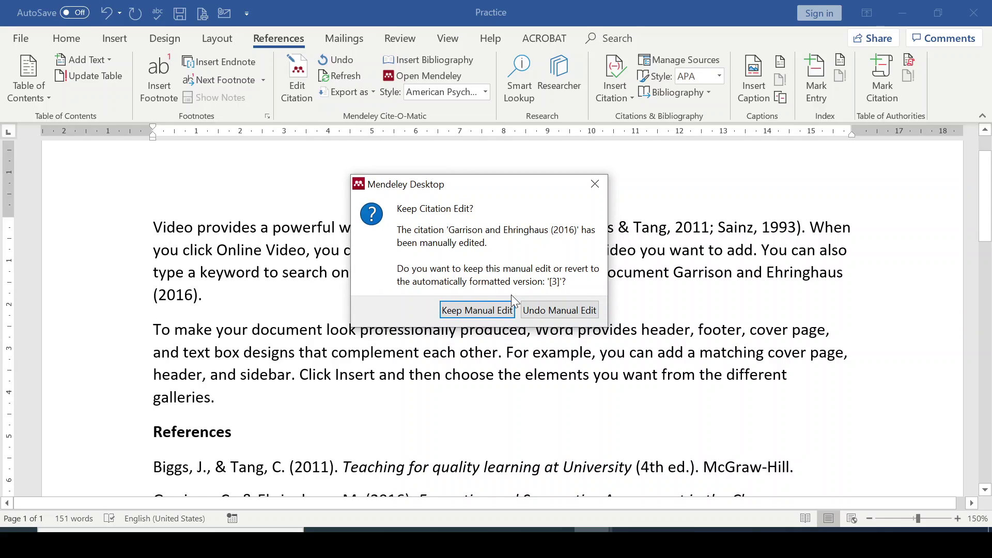
click(463, 309)
- End the sentence after "document" with a period, add "According" before the reworded citation, and replace its closing period with a comma
text(.)
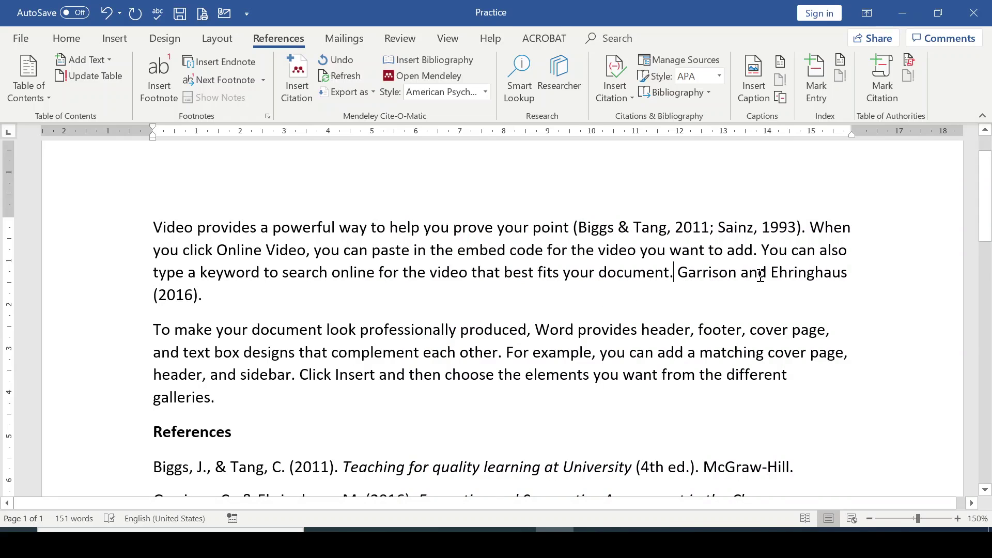
click(677, 274)
text(According)
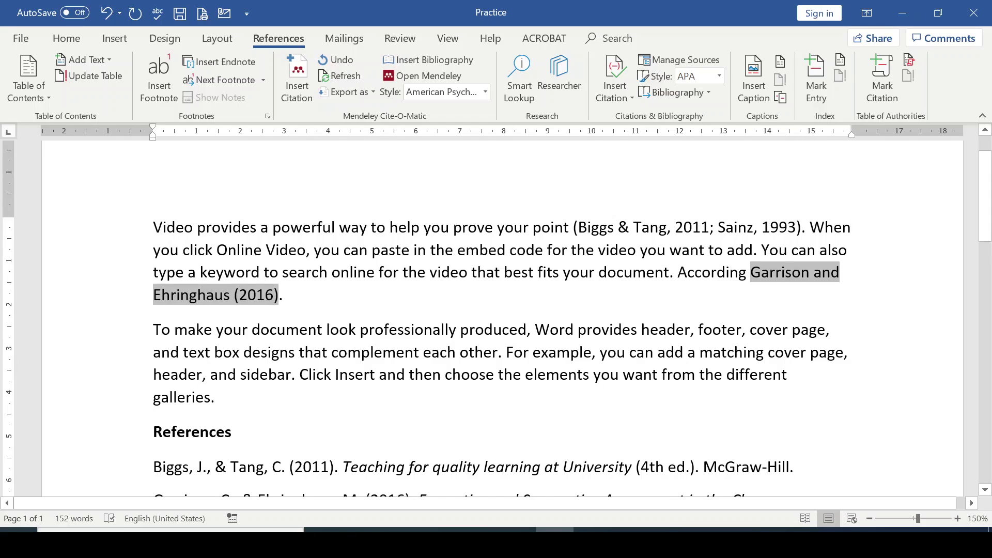
key(End)
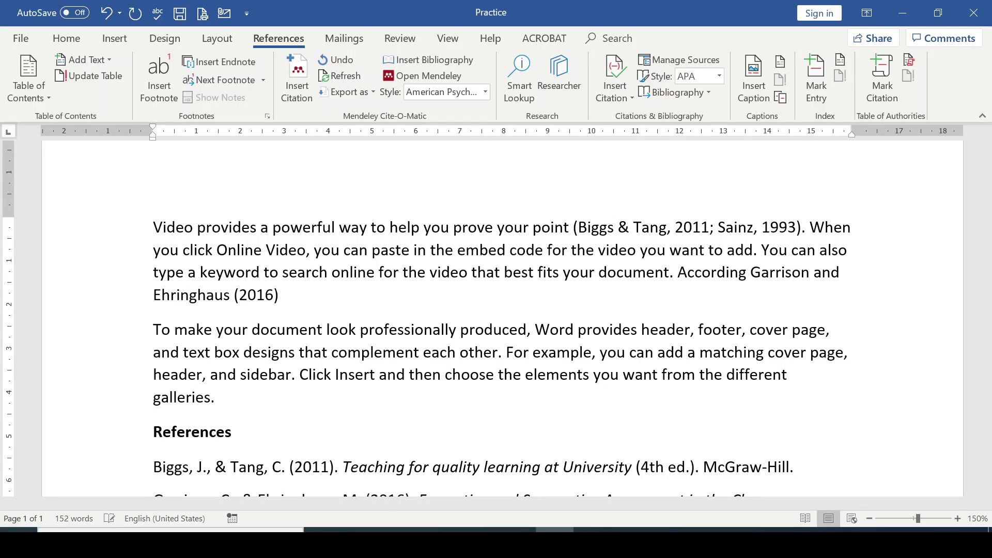
text(,)
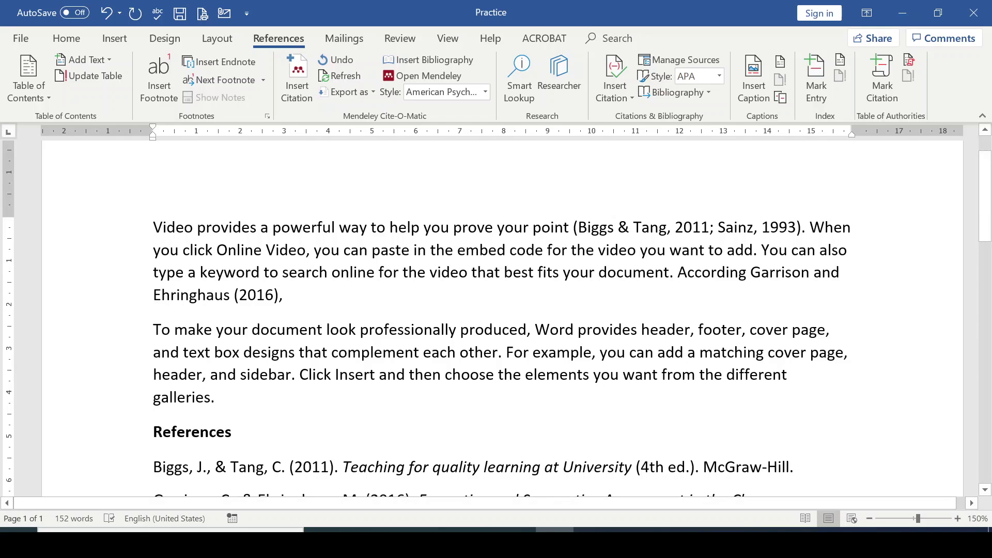
- Review the manually edited citation in the first paragraph and the entries under the References heading
click(206, 294)
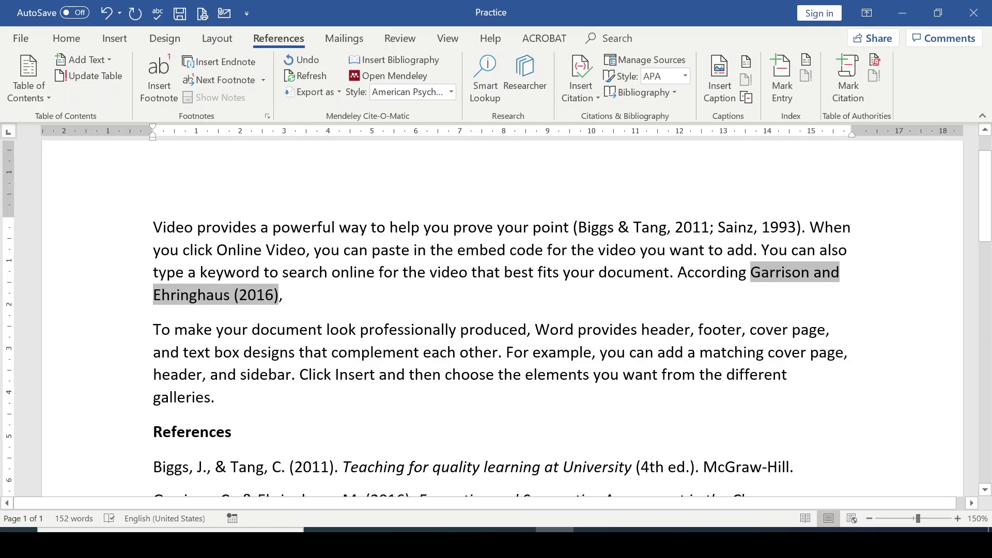
scroll(496, 320, down, 1)
click(215, 397)
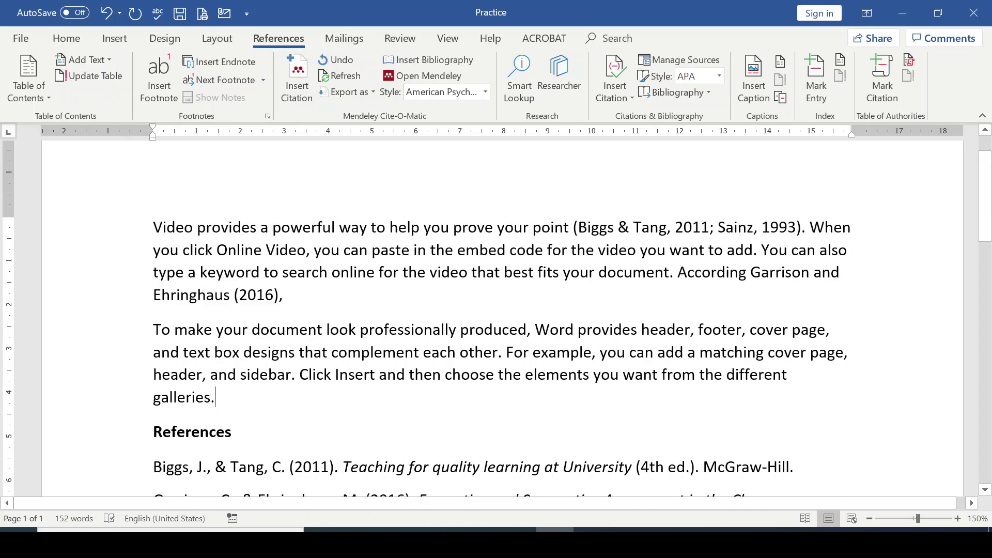
scroll(496, 321, up, 2)
scroll(496, 320, down, 1)
scroll(496, 320, down, 3)
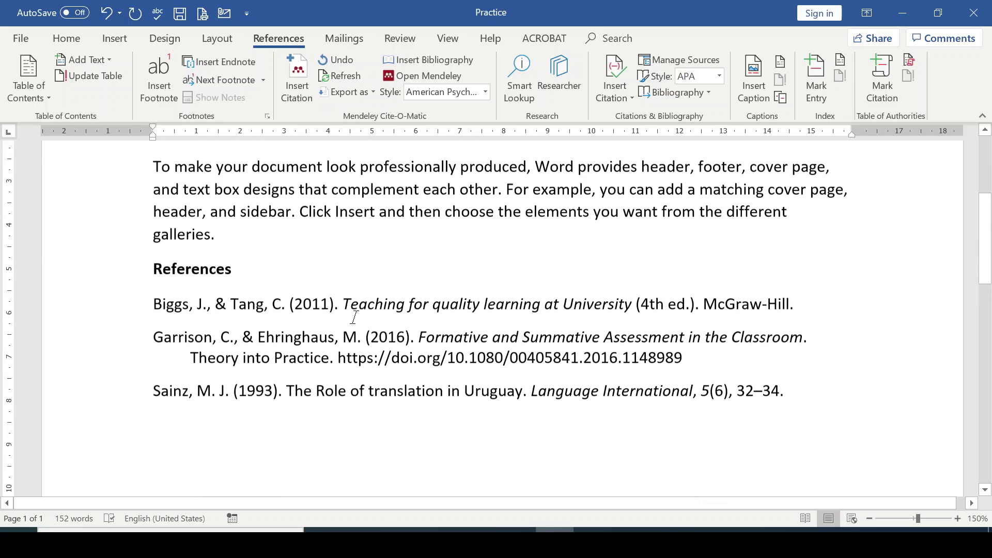
scroll(496, 320, up, 1)
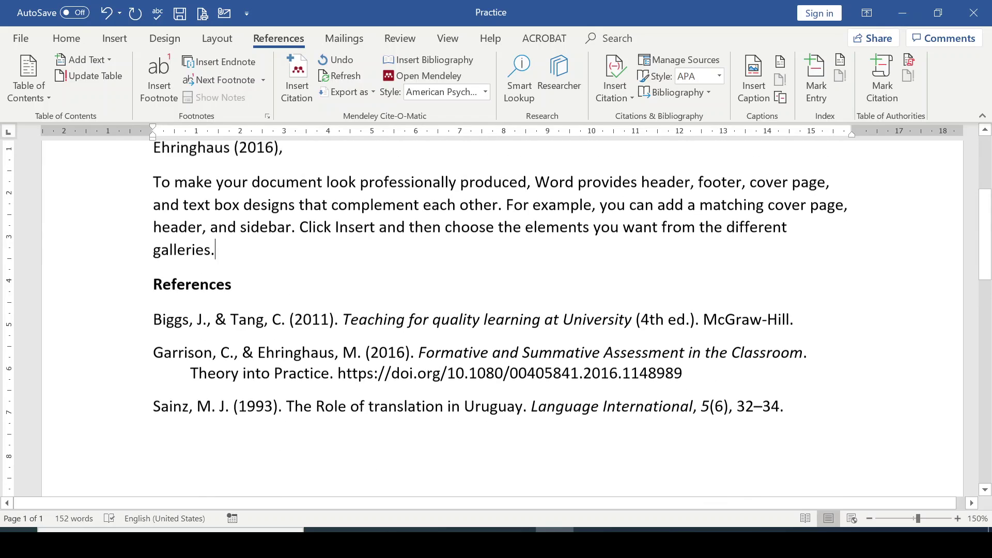